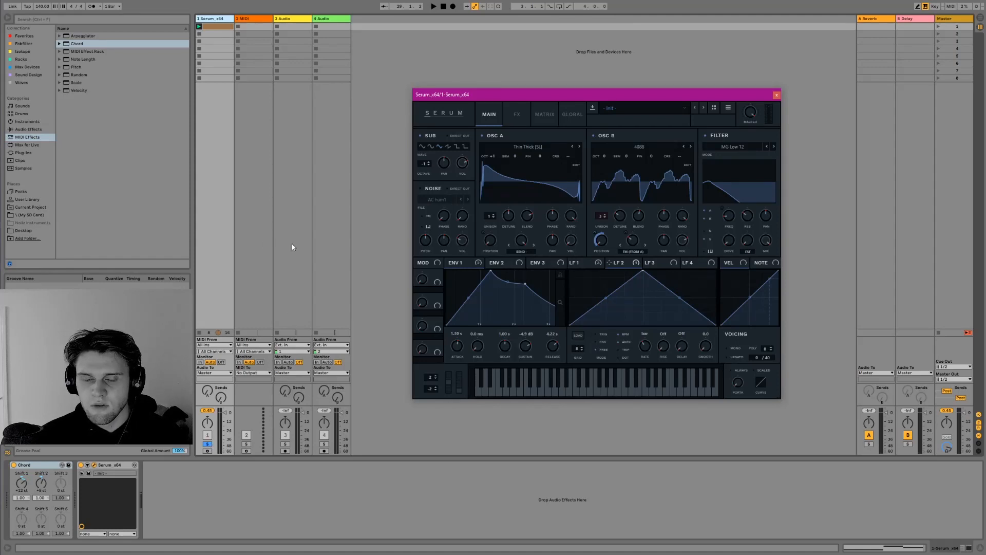
Turn off solo on the first Serum track and play back its clip.
{"action": "left_click", "coordinate": [208, 444]}
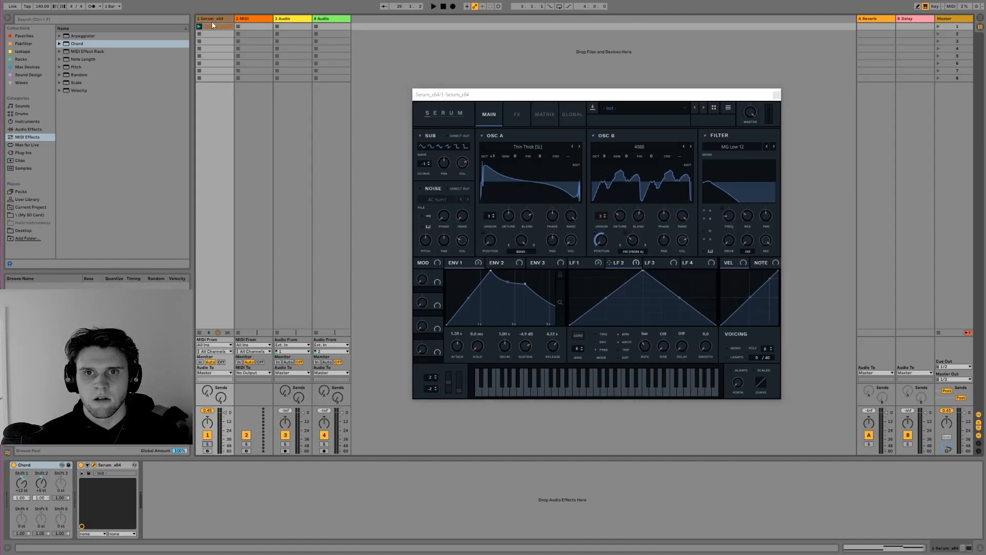
{"action": "key", "text": "space"}
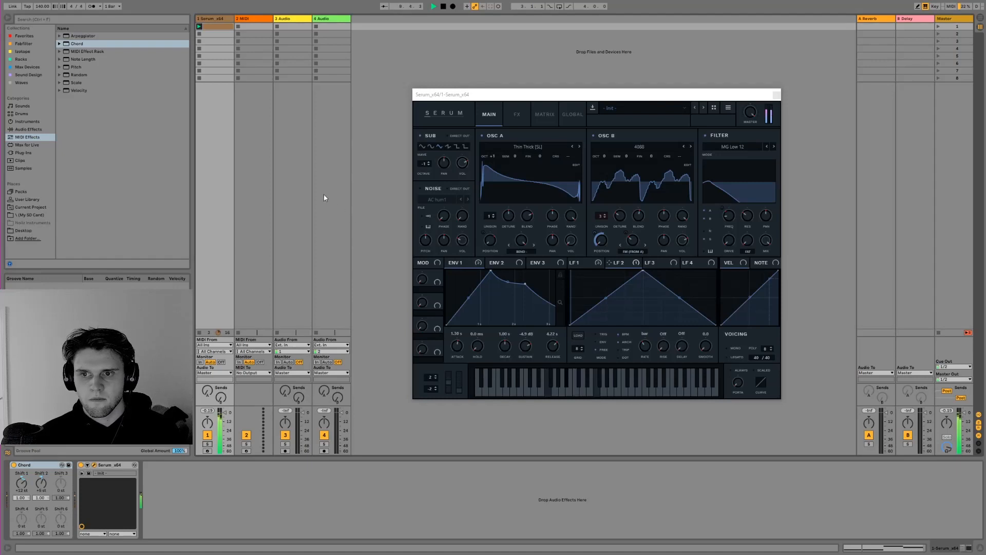
{"action": "key", "text": "space"}
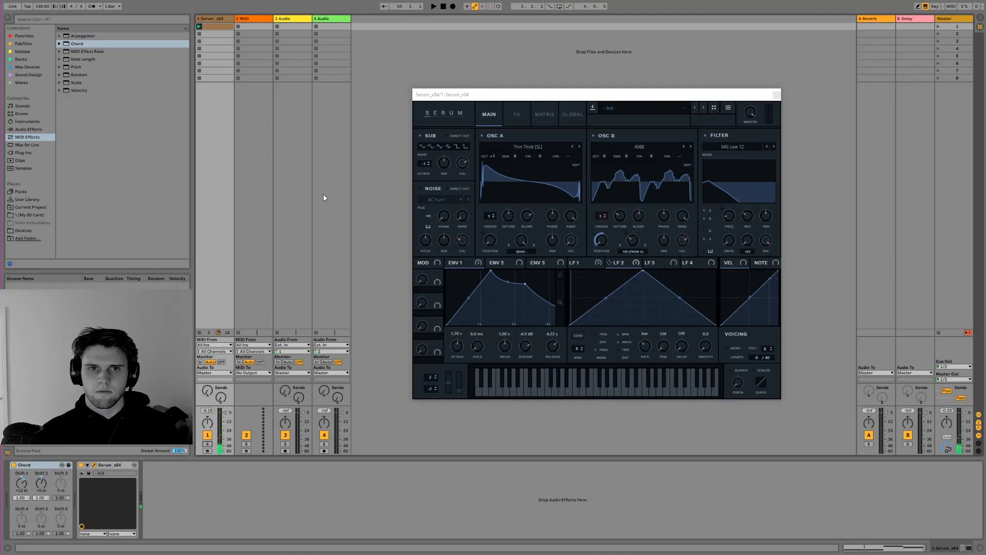
Load a new Serum_x64 instance from the Sound Design collection onto the empty second MIDI track.
{"action": "left_click_drag", "start_coordinate": [619, 94], "coordinate": [706, 87]}
{"action": "left_click", "coordinate": [250, 24]}
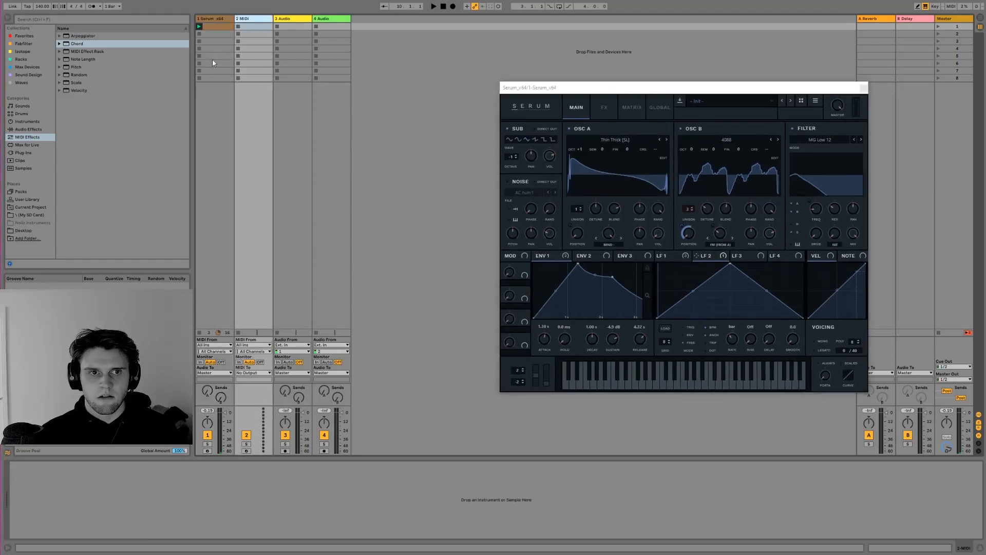
{"action": "left_click", "coordinate": [26, 74]}
{"action": "double_click", "coordinate": [68, 207]}
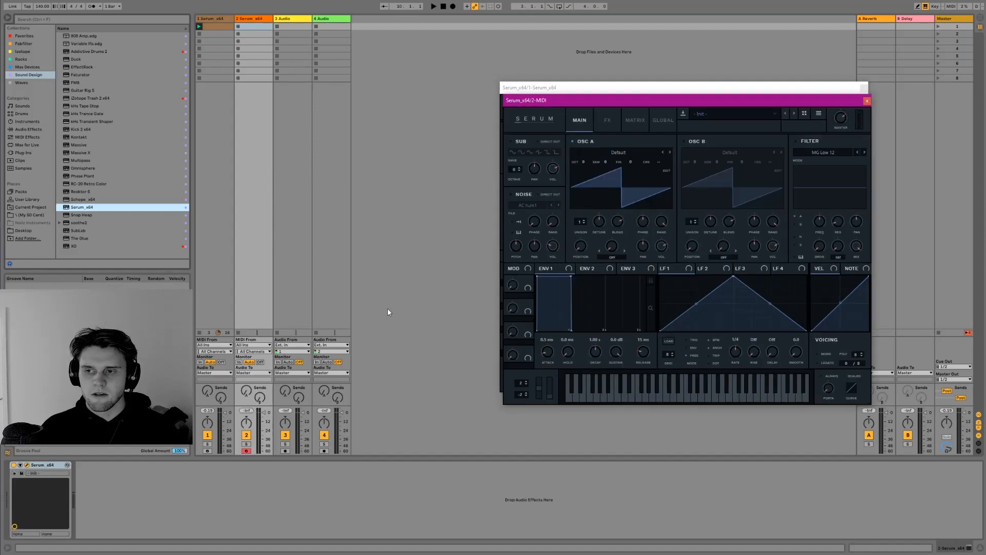
Switch the new Serum instance to the Default skin, reload its window and enlarge it.
{"action": "left_click", "coordinate": [534, 119]}
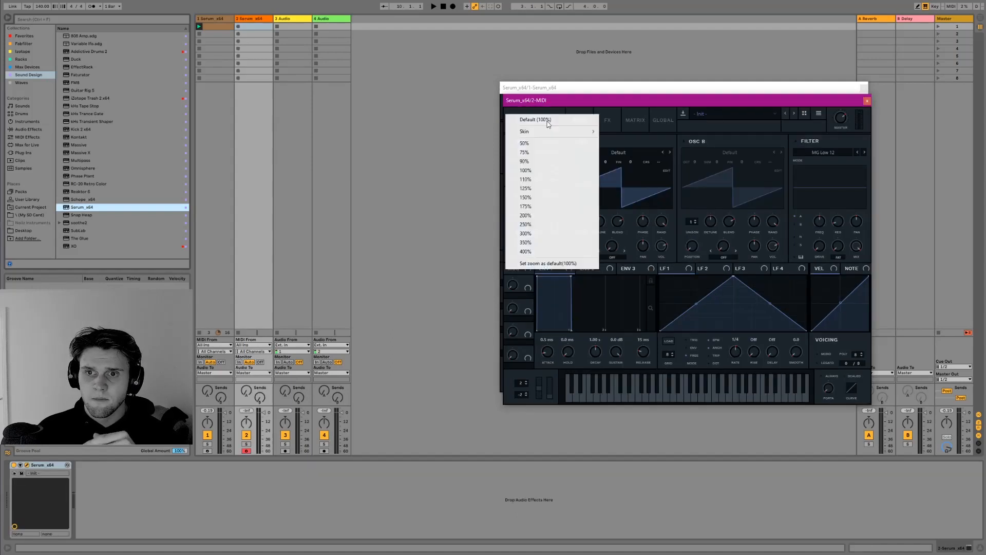
{"action": "mouse_move", "coordinate": [553, 132]}
{"action": "left_click", "coordinate": [617, 140]}
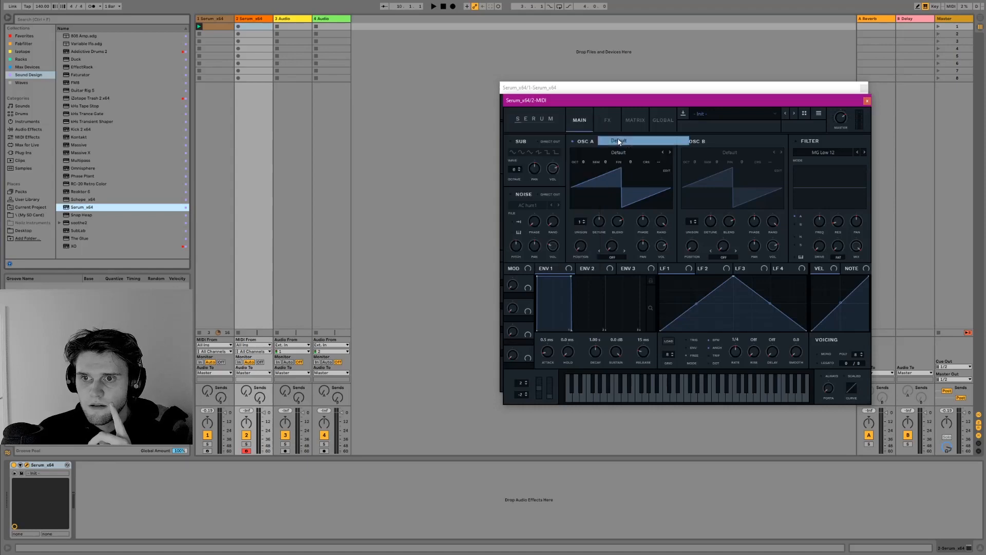
{"action": "left_click_drag", "start_coordinate": [698, 91], "coordinate": [713, 60]}
{"action": "left_click", "coordinate": [877, 57]}
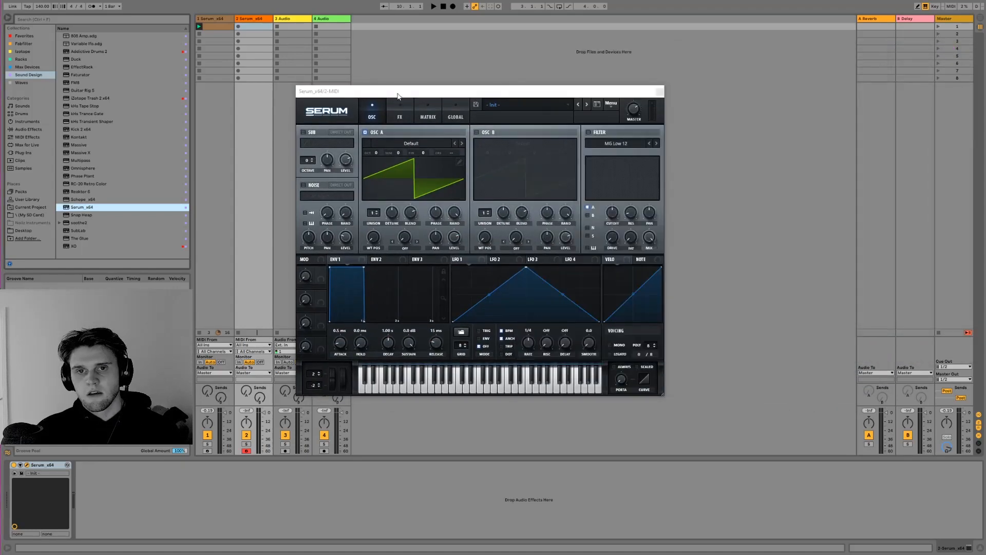
{"action": "left_click_drag", "start_coordinate": [398, 96], "coordinate": [346, 30]}
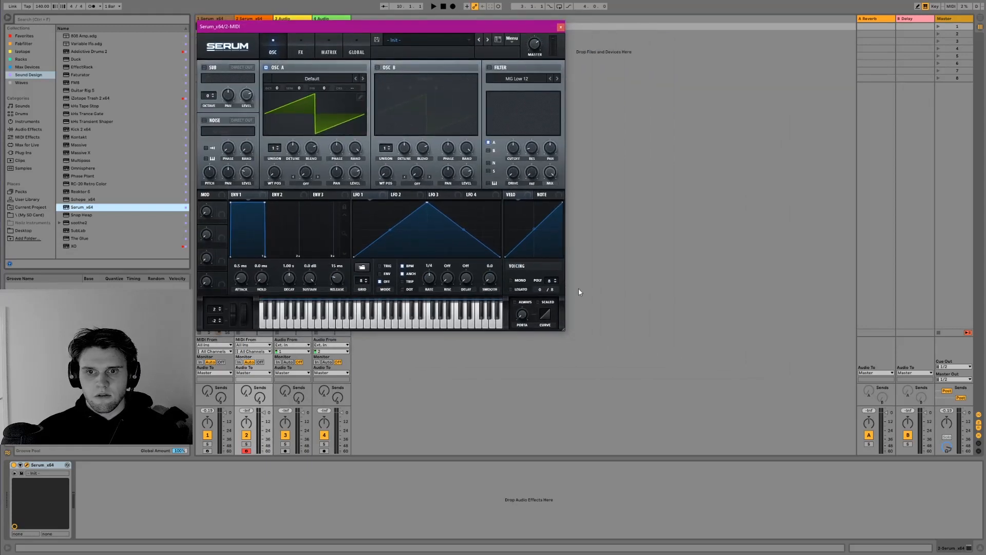
{"action": "left_click_drag", "start_coordinate": [563, 331], "coordinate": [810, 421]}
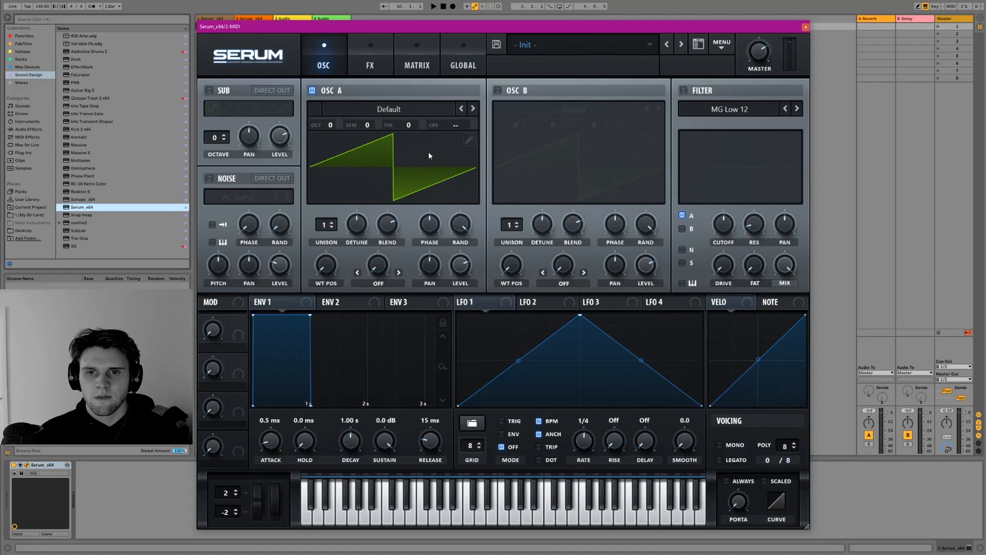
Load the Analog wavetable 4088 into oscillator A and audition it with notes an octave lower.
{"action": "left_click", "coordinate": [413, 107]}
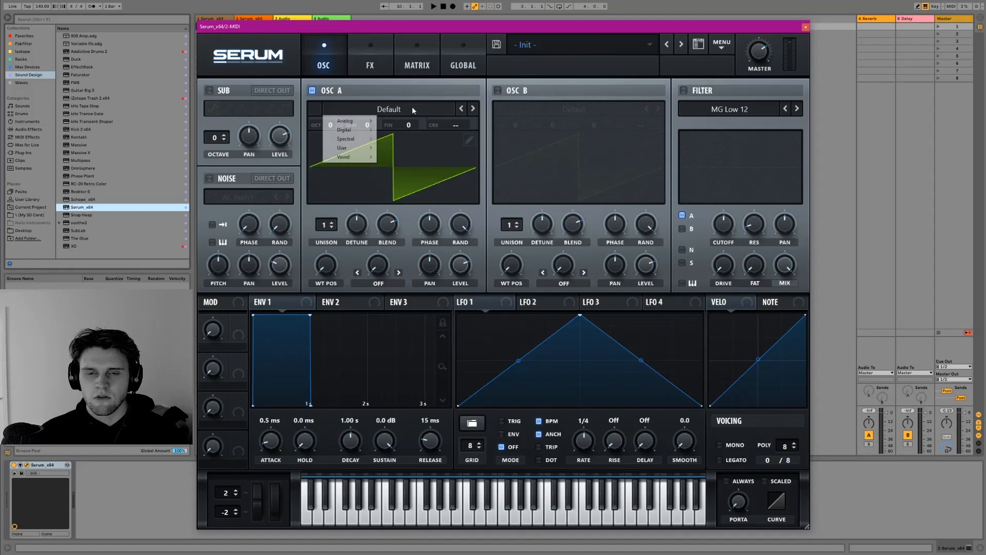
{"action": "mouse_move", "coordinate": [363, 125]}
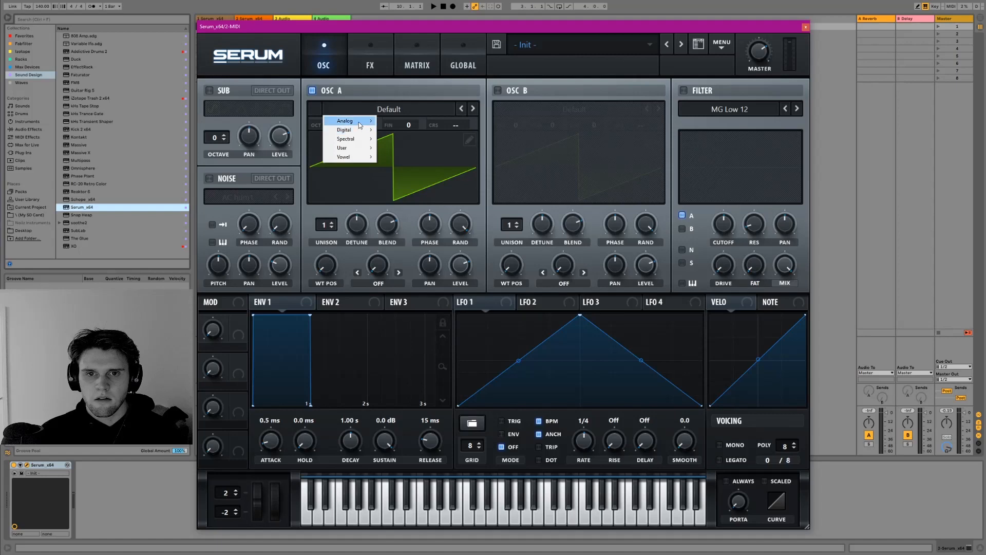
{"action": "left_click", "coordinate": [389, 122]}
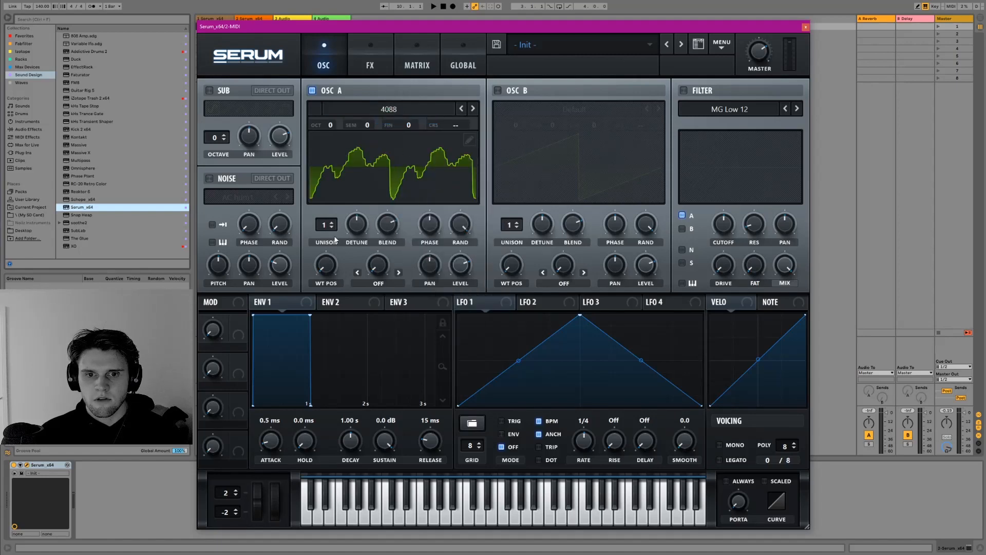
{"action": "left_click_drag", "start_coordinate": [325, 266], "coordinate": [323, 233]}
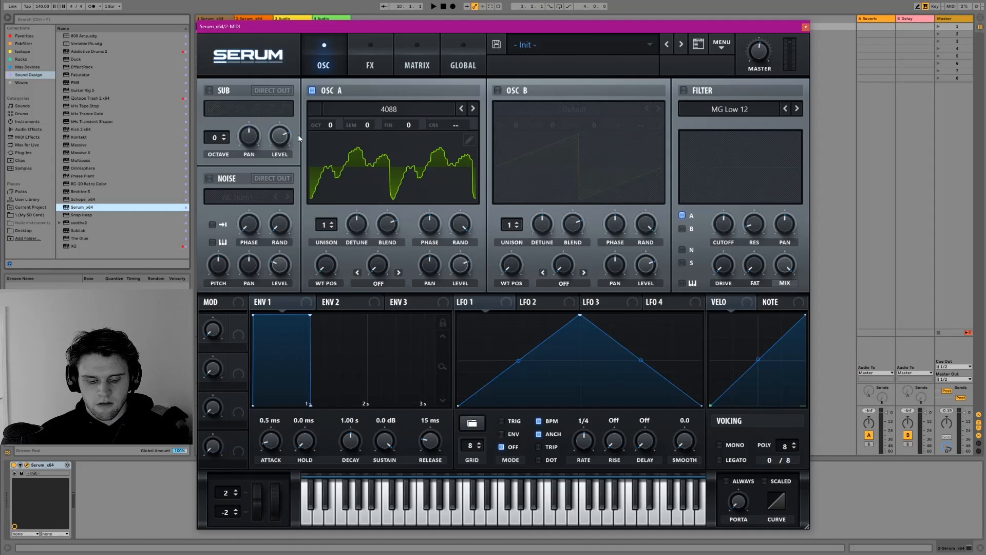
{"action": "key", "text": "z"}
{"action": "key", "text": "f"}
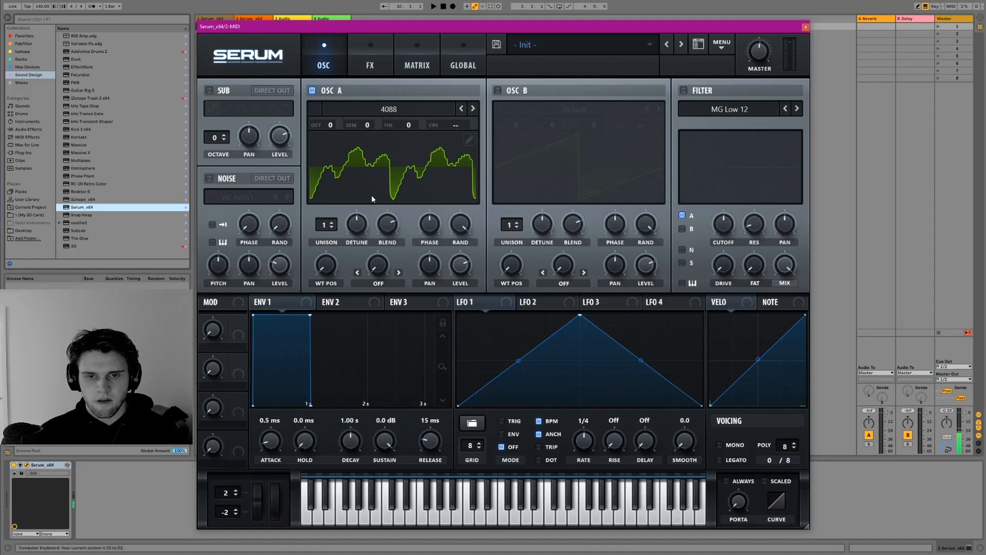
Enable the filter and set Env 1 to 1.09 s attack, -3.8 dB sustain and 1.35 s release.
{"action": "mouse_move", "coordinate": [520, 30]}
{"action": "left_mouse_down"}
{"action": "mouse_move", "coordinate": [528, 23]}
{"action": "mouse_move", "coordinate": [518, 24]}
{"action": "left_mouse_up"}
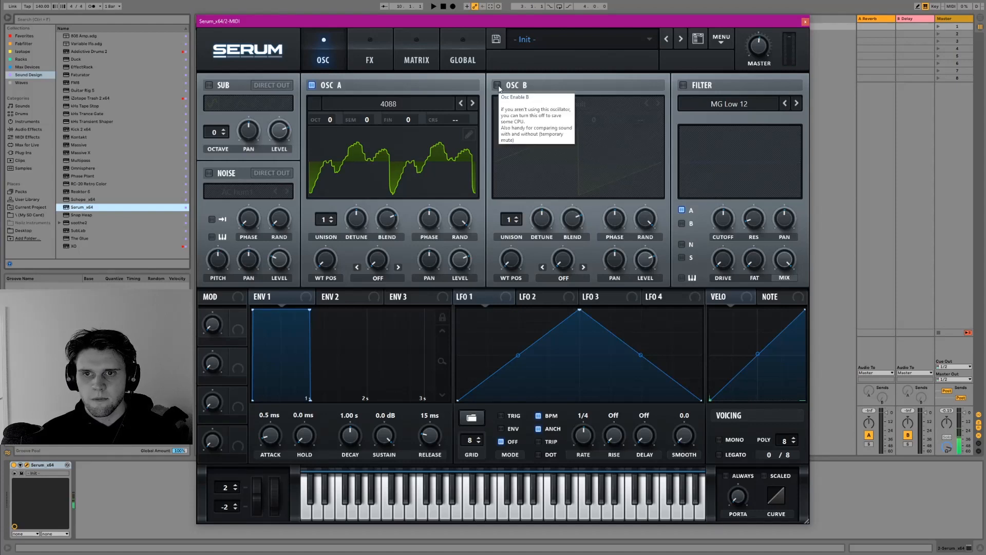
{"action": "left_click", "coordinate": [683, 85]}
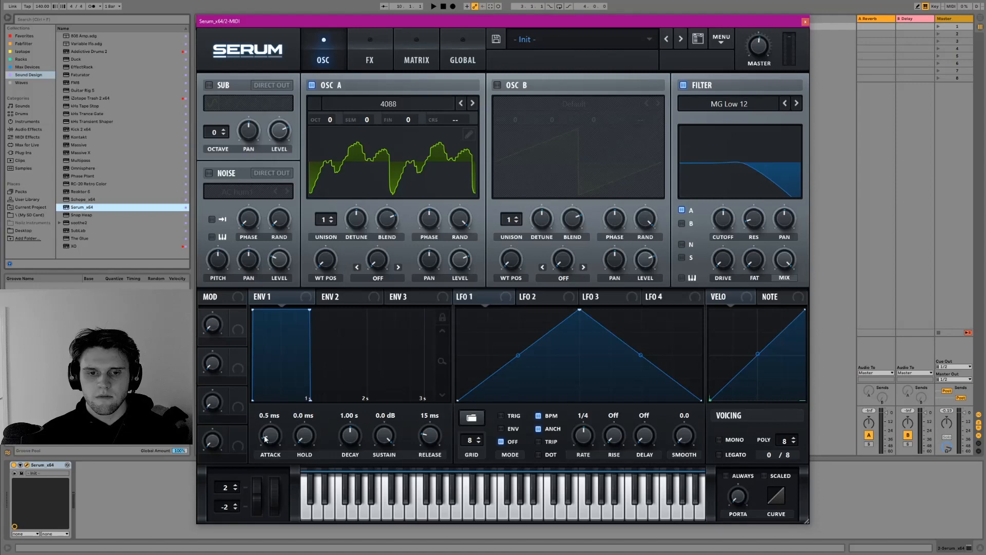
{"action": "mouse_move", "coordinate": [267, 437]}
{"action": "left_click_drag", "start_coordinate": [266, 437], "coordinate": [274, 406]}
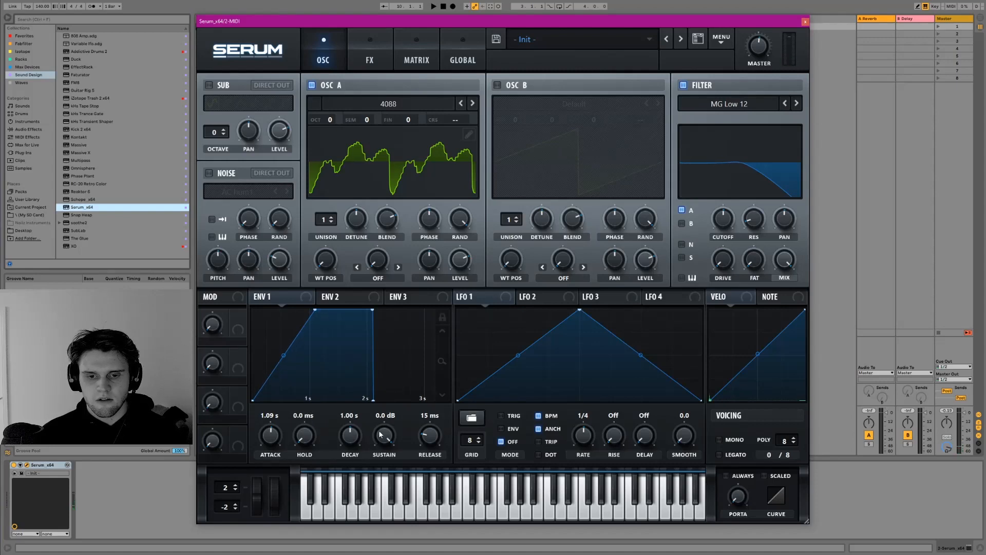
{"action": "left_click_drag", "start_coordinate": [380, 434], "coordinate": [385, 456]}
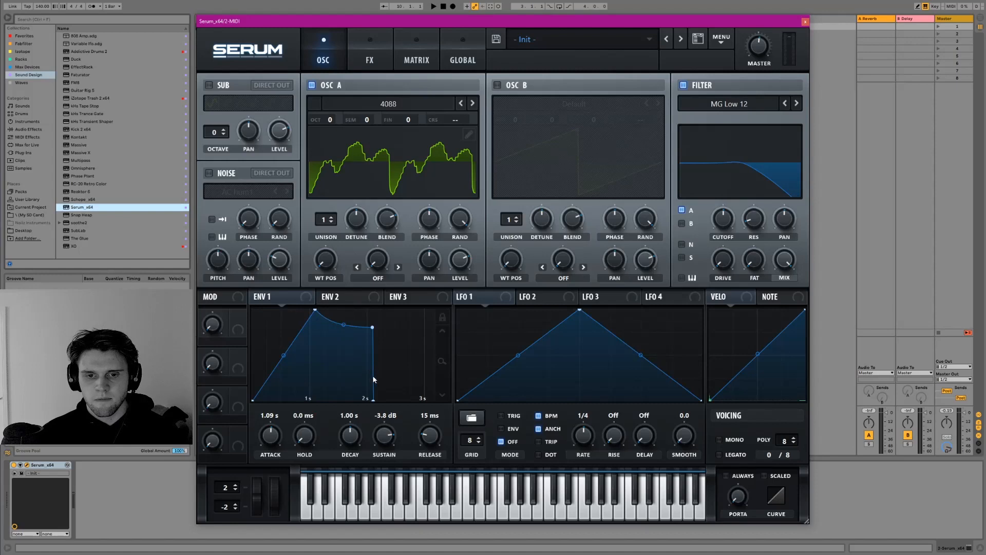
{"action": "left_click_drag", "start_coordinate": [422, 442], "coordinate": [437, 417]}
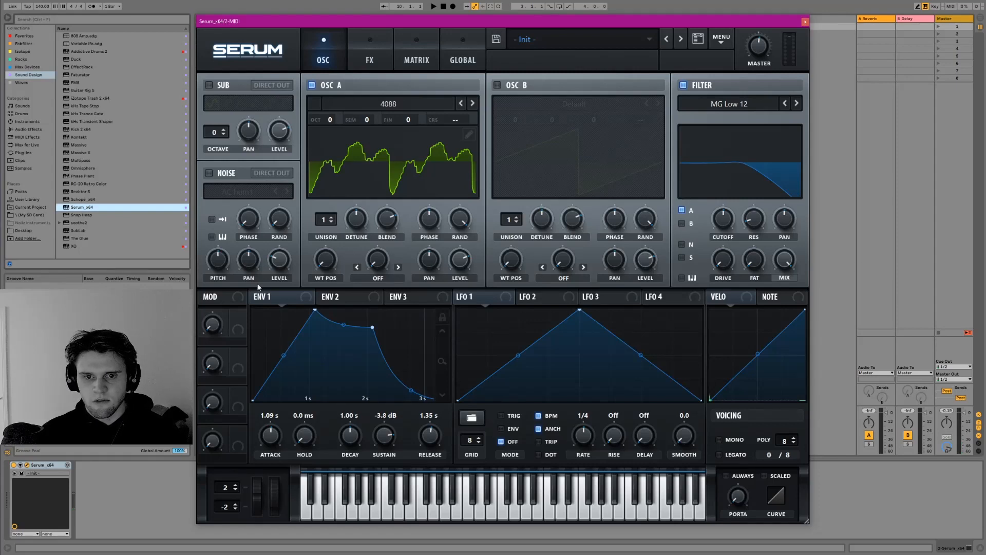
Enable oscillator B and load the user wavetable Metallic String A from the Massive X Additive FM set.
{"action": "left_click", "coordinate": [497, 85]}
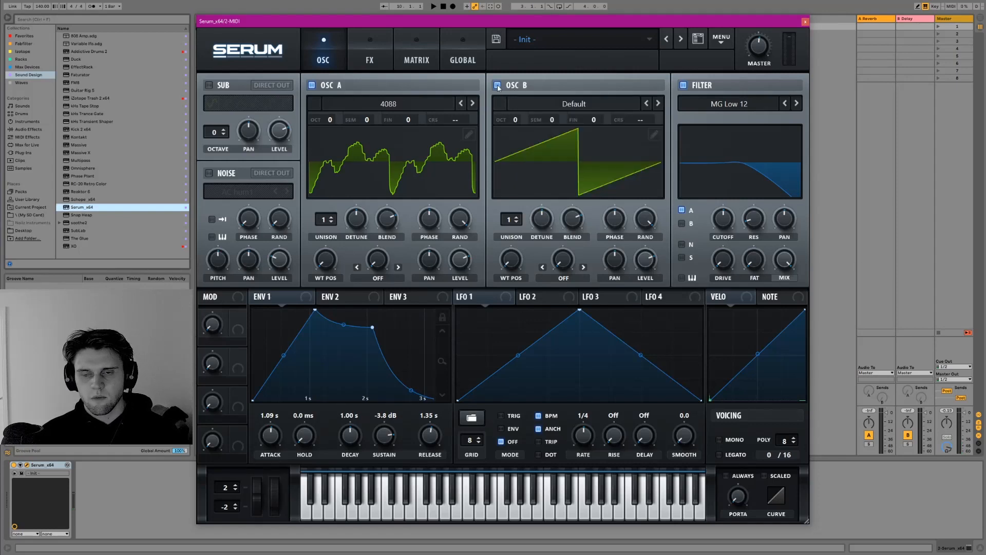
{"action": "left_click", "coordinate": [595, 105]}
{"action": "mouse_move", "coordinate": [537, 134]}
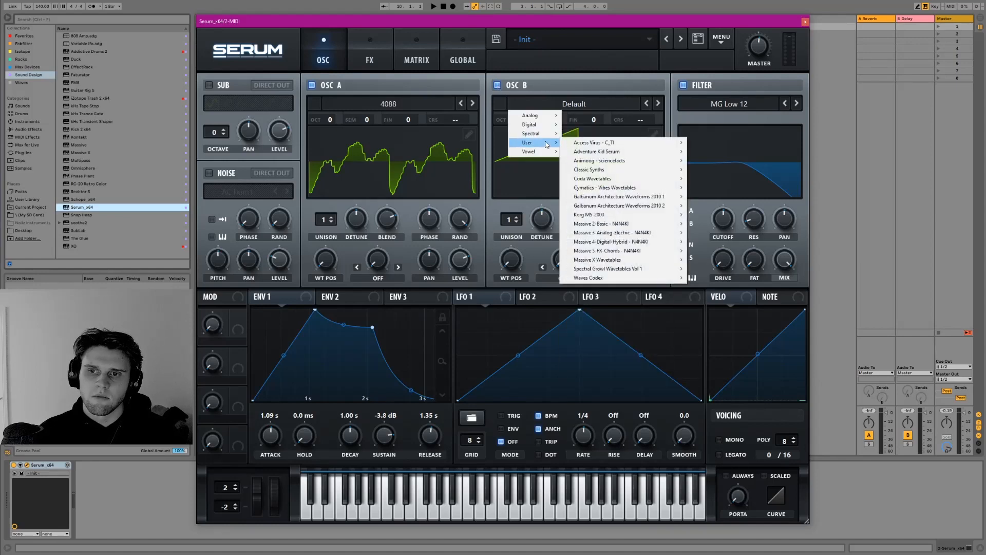
{"action": "mouse_move", "coordinate": [601, 145]}
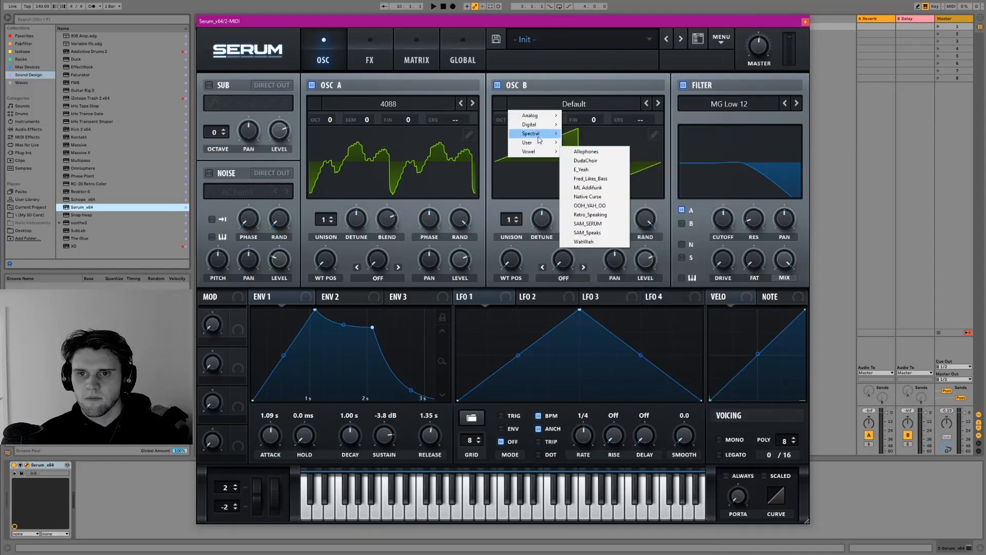
{"action": "mouse_move", "coordinate": [588, 259]}
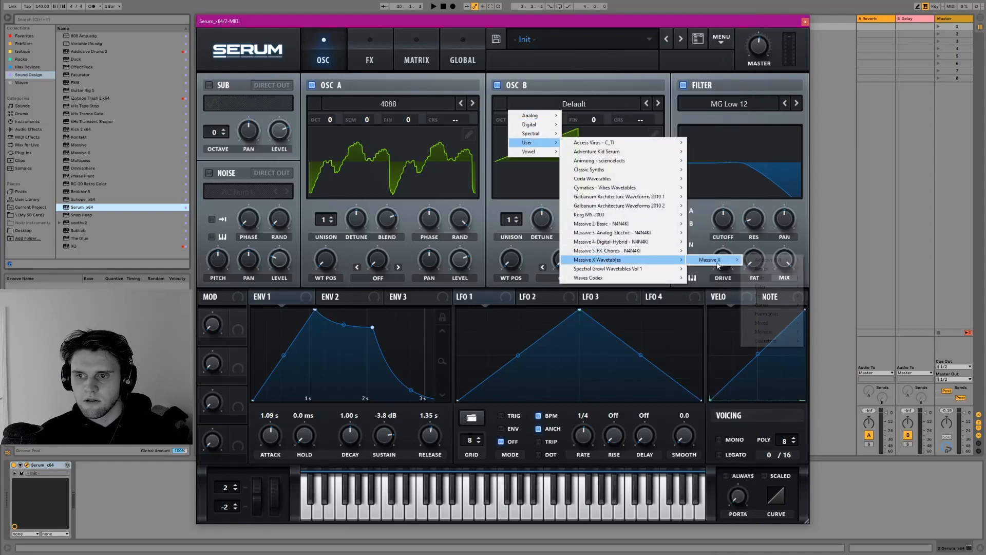
{"action": "mouse_move", "coordinate": [713, 260]}
{"action": "mouse_move", "coordinate": [767, 286]}
{"action": "mouse_move", "coordinate": [771, 260]}
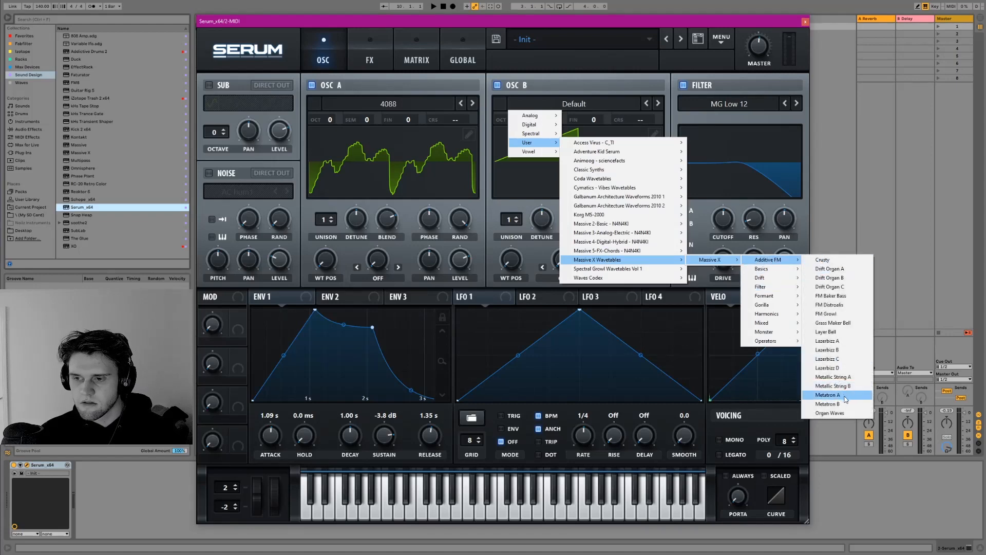
{"action": "left_click", "coordinate": [845, 378]}
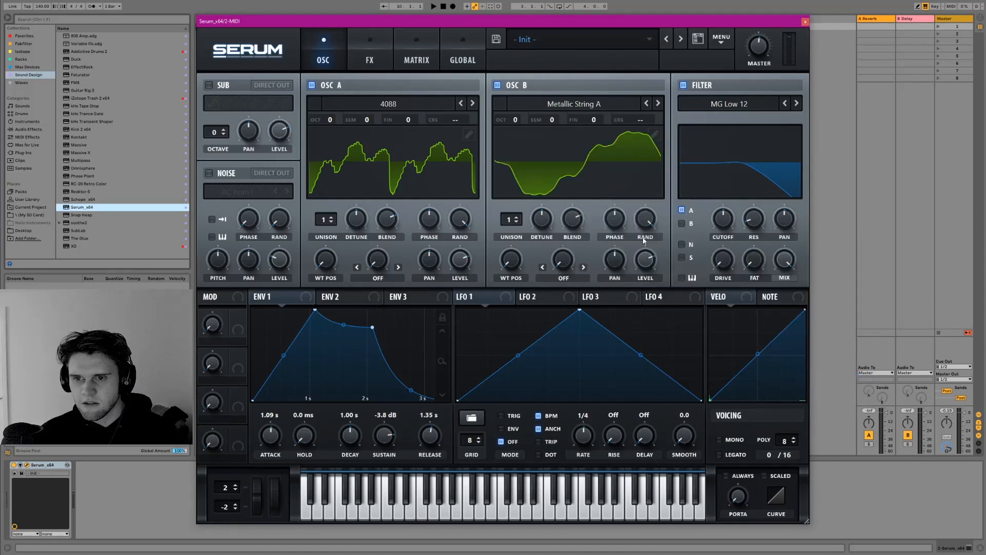
Adjust the levels of oscillators A and B and audition oscillator B's wavetable position in the 3D waveform view.
{"action": "left_click", "coordinate": [559, 167]}
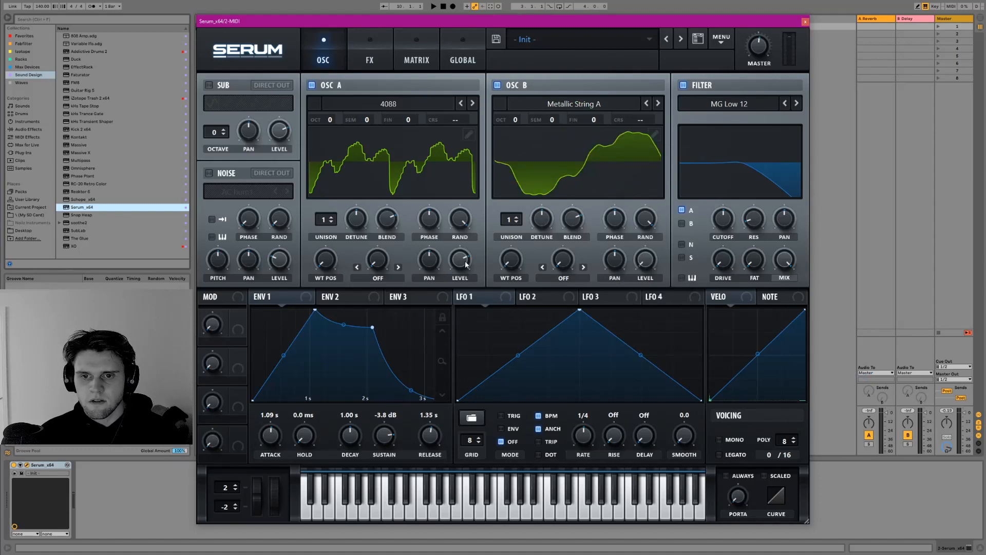
{"action": "left_click_drag", "start_coordinate": [465, 264], "coordinate": [470, 345]}
{"action": "left_click_drag", "start_coordinate": [645, 262], "coordinate": [658, 157]}
{"action": "left_click", "coordinate": [540, 177]}
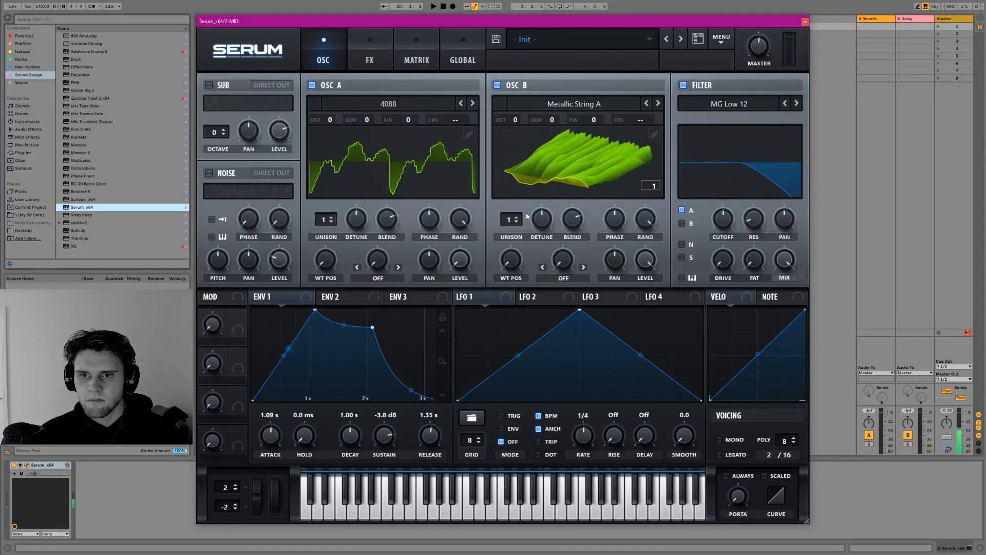
{"action": "left_click_drag", "start_coordinate": [515, 264], "coordinate": [482, 256]}
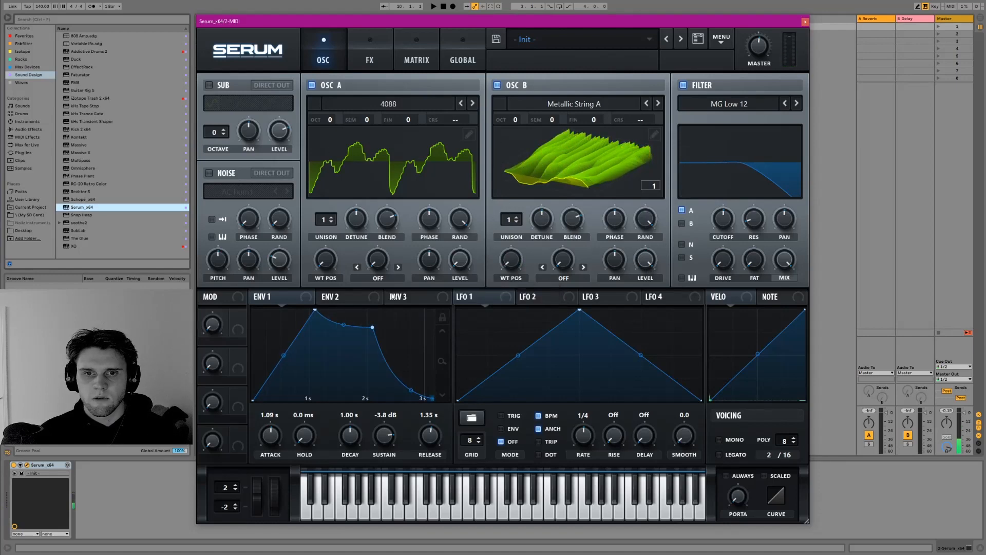
Set oscillator A's warp mode to FM (from B) and raise oscillator B's octave to +2.
{"action": "left_click", "coordinate": [373, 274]}
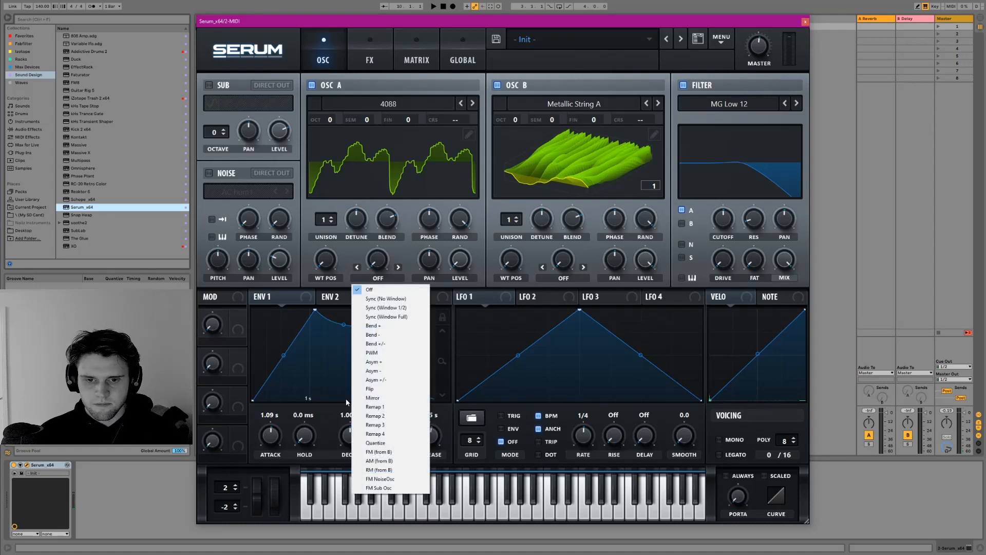
{"action": "left_click", "coordinate": [382, 453]}
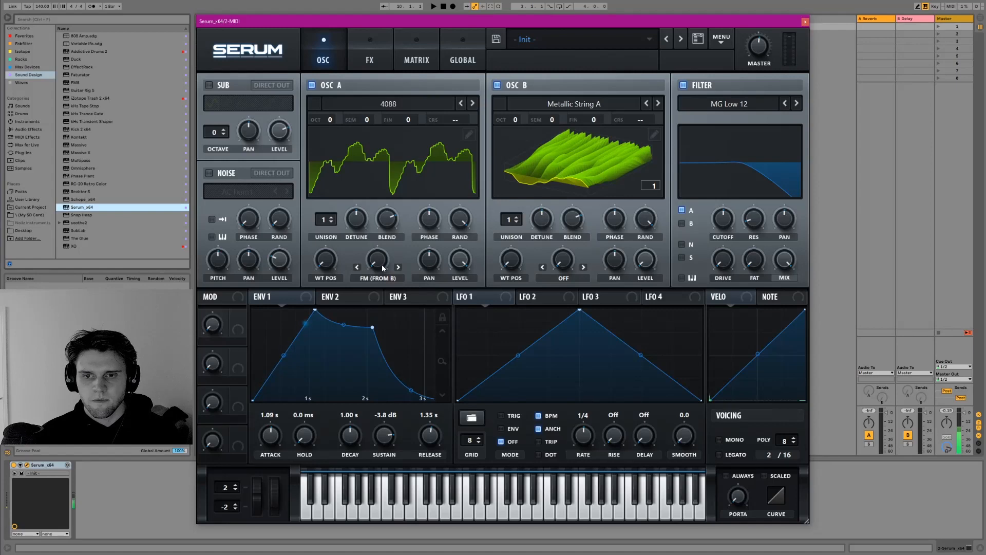
{"action": "left_click_drag", "start_coordinate": [513, 122], "coordinate": [513, 98]}
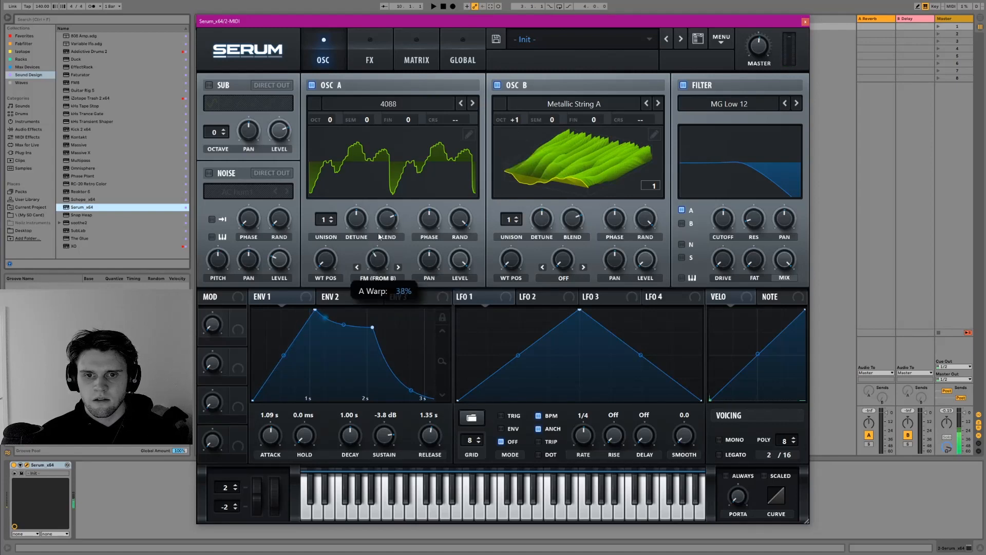
{"action": "left_click_drag", "start_coordinate": [500, 130], "coordinate": [504, 109]}
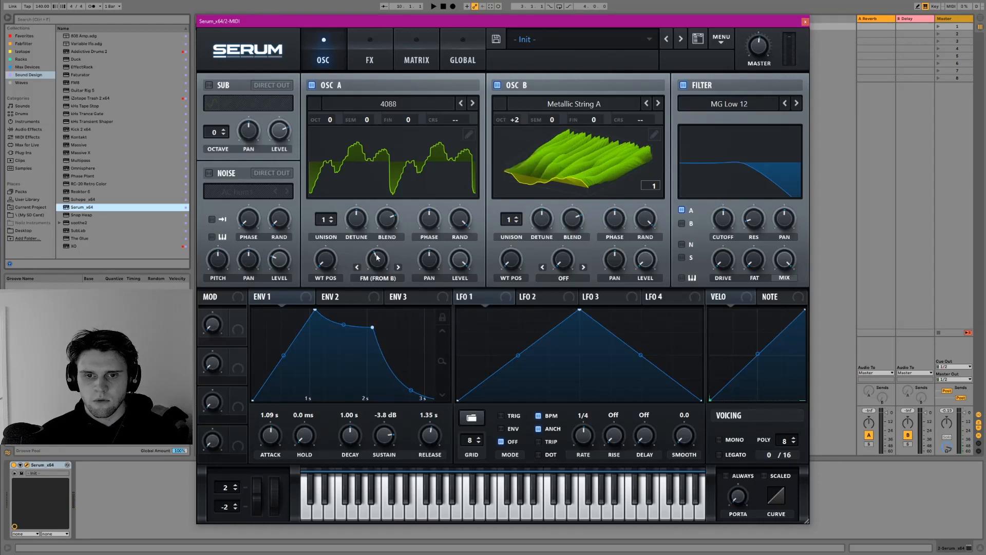
Turn oscillator A's FM warp amount down, assign Env 1 to modulate it and reduce the modulation depth.
{"action": "left_click_drag", "start_coordinate": [377, 261], "coordinate": [368, 303]}
{"action": "left_click_drag", "start_coordinate": [258, 300], "coordinate": [372, 242]}
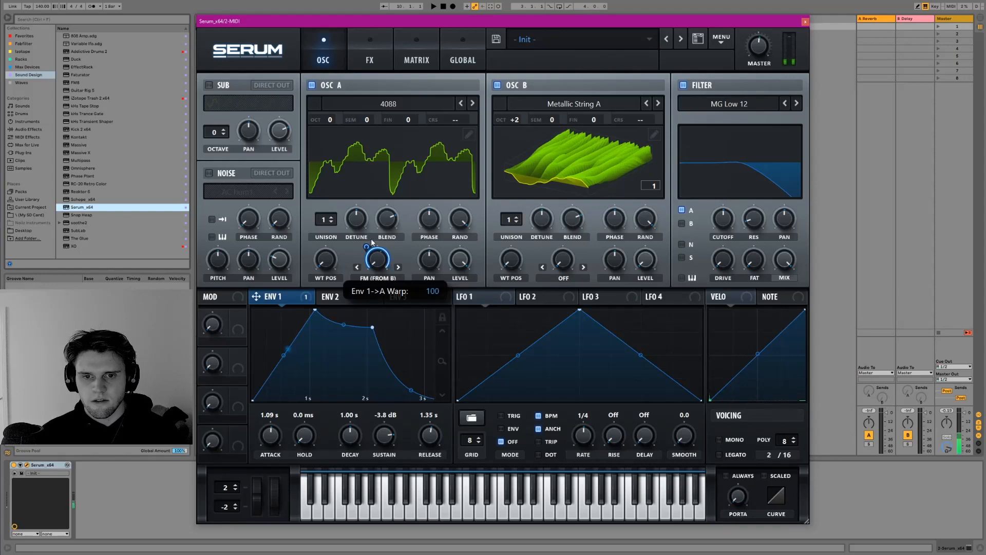
{"action": "left_click_drag", "start_coordinate": [371, 243], "coordinate": [373, 276]}
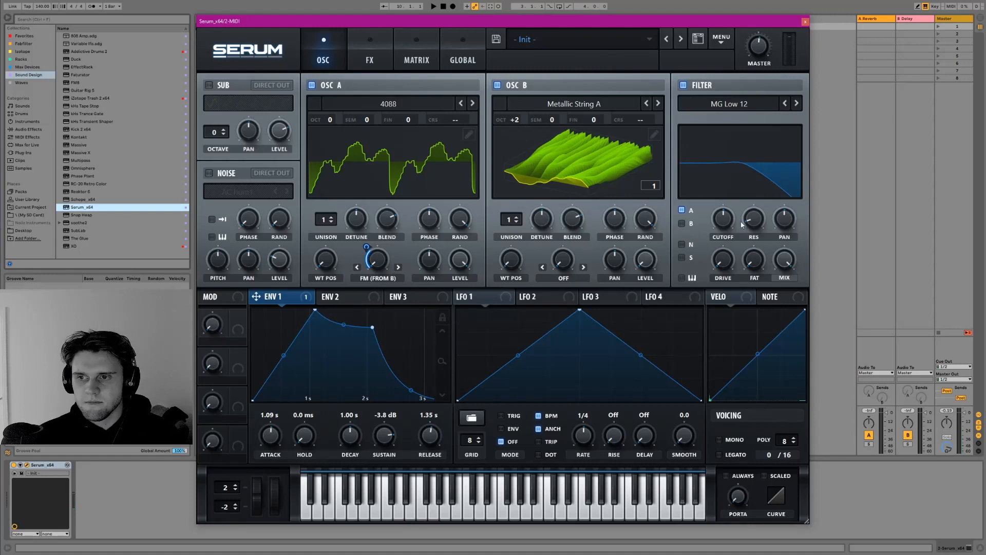
Open the filter cutoff fully and assign Env 1 to both oscillators' wavetable positions, adjusting each modulation depth.
{"action": "left_click_drag", "start_coordinate": [723, 220], "coordinate": [727, 172]}
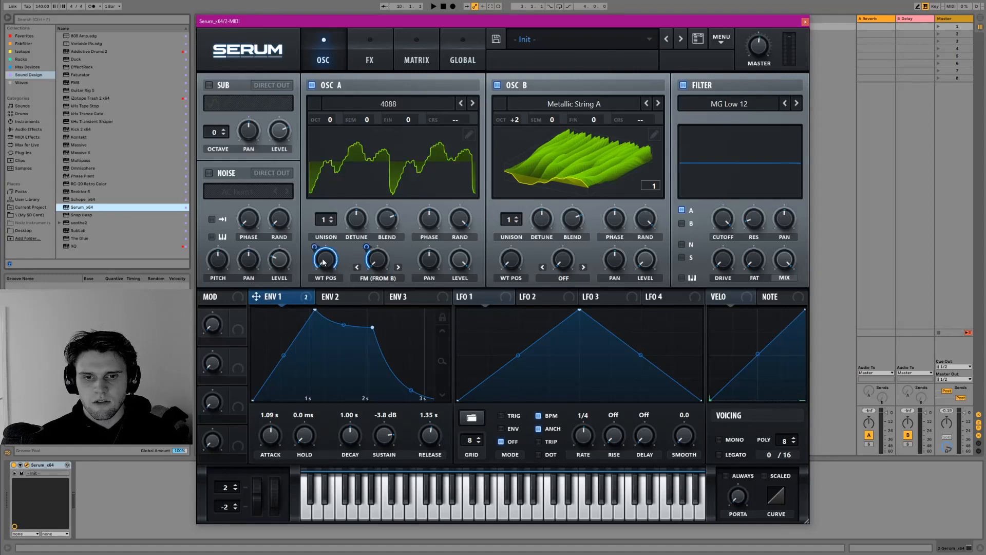
{"action": "mouse_move", "coordinate": [315, 247]}
{"action": "left_mouse_down"}
{"action": "mouse_move", "coordinate": [316, 279]}
{"action": "mouse_move", "coordinate": [316, 241]}
{"action": "left_mouse_up"}
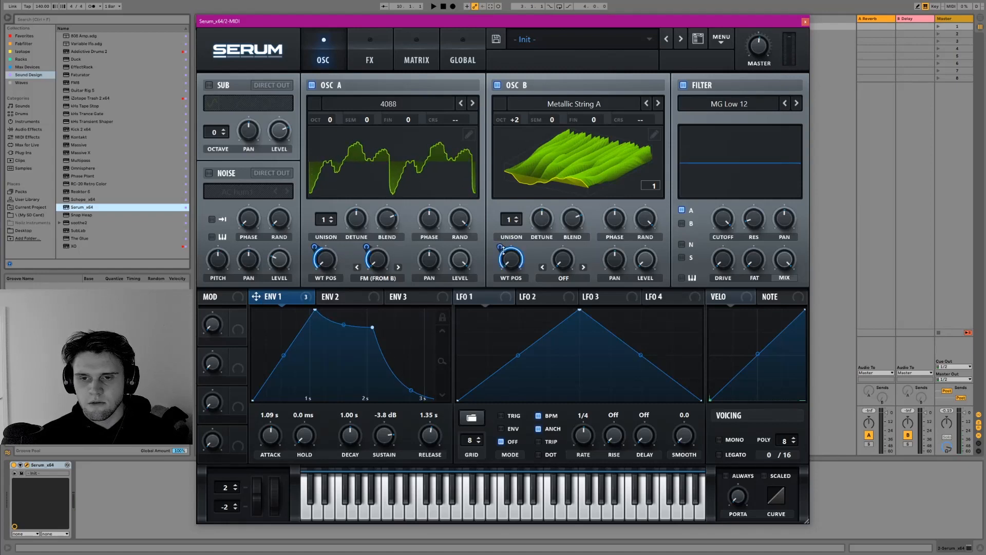
{"action": "left_click_drag", "start_coordinate": [502, 250], "coordinate": [501, 248]}
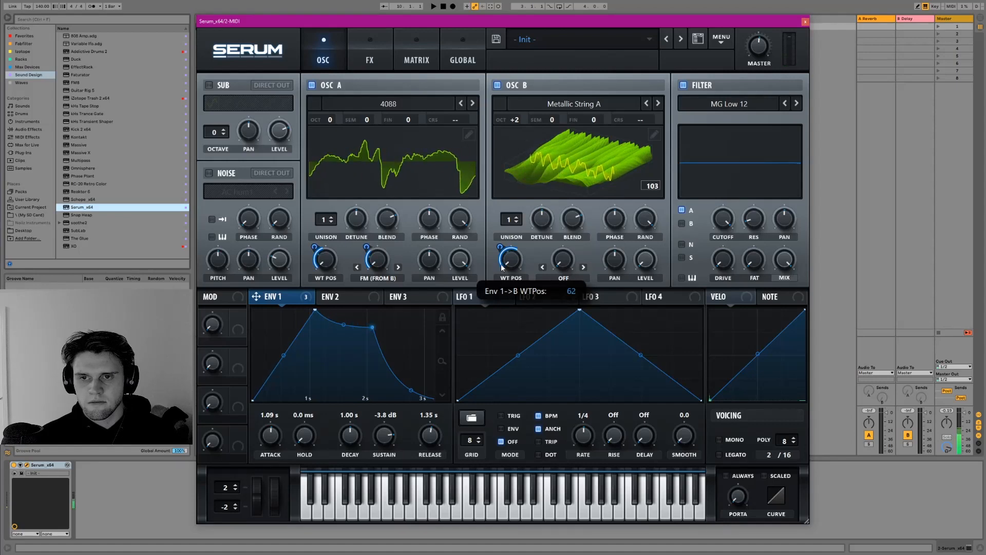
{"action": "left_click_drag", "start_coordinate": [503, 266], "coordinate": [504, 257]}
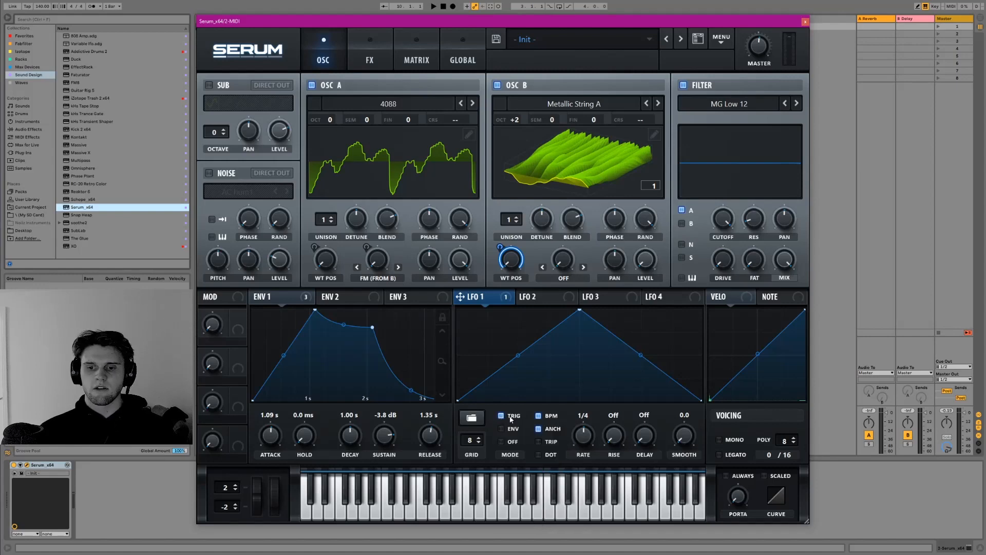
Set LFO 1 to Off mode with BPM sync disabled and assign it to both oscillators' wavetable positions at a reduced depth.
{"action": "left_click", "coordinate": [500, 441]}
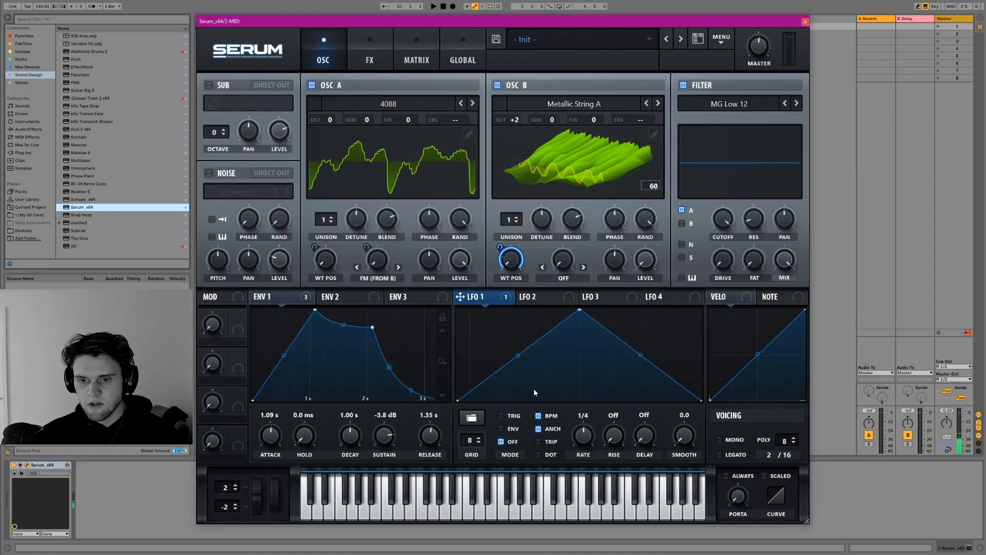
{"action": "left_click", "coordinate": [538, 415]}
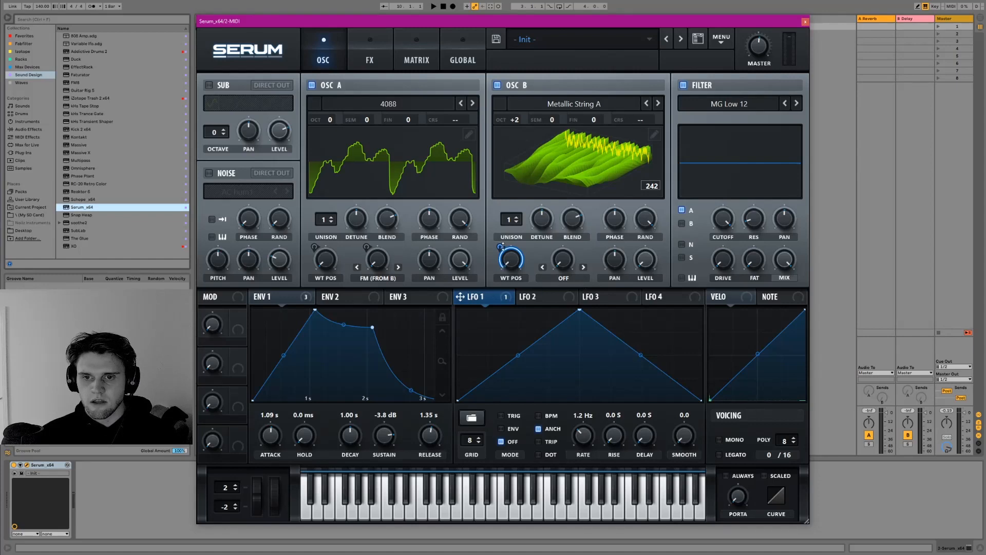
{"action": "left_click_drag", "start_coordinate": [501, 248], "coordinate": [498, 281]}
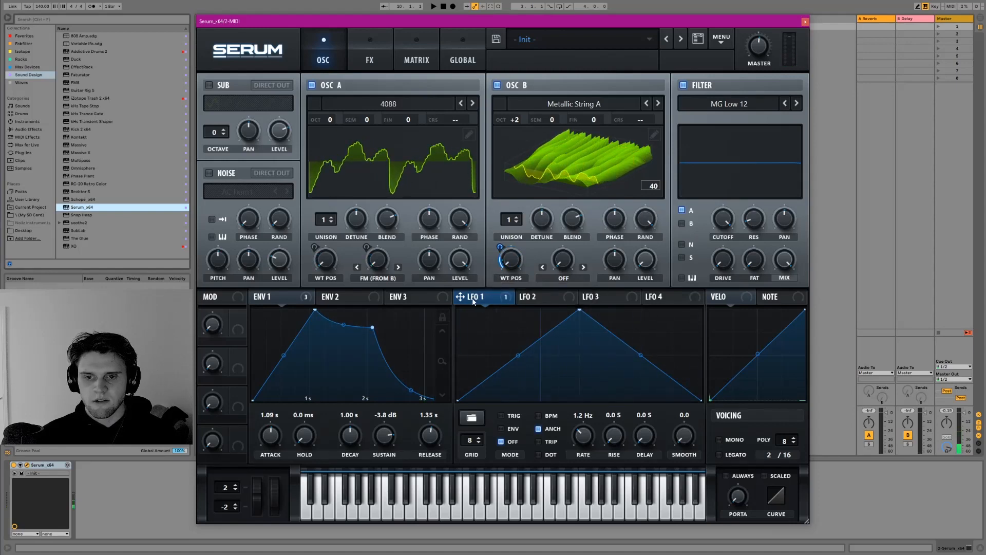
{"action": "left_click_drag", "start_coordinate": [314, 247], "coordinate": [316, 282]}
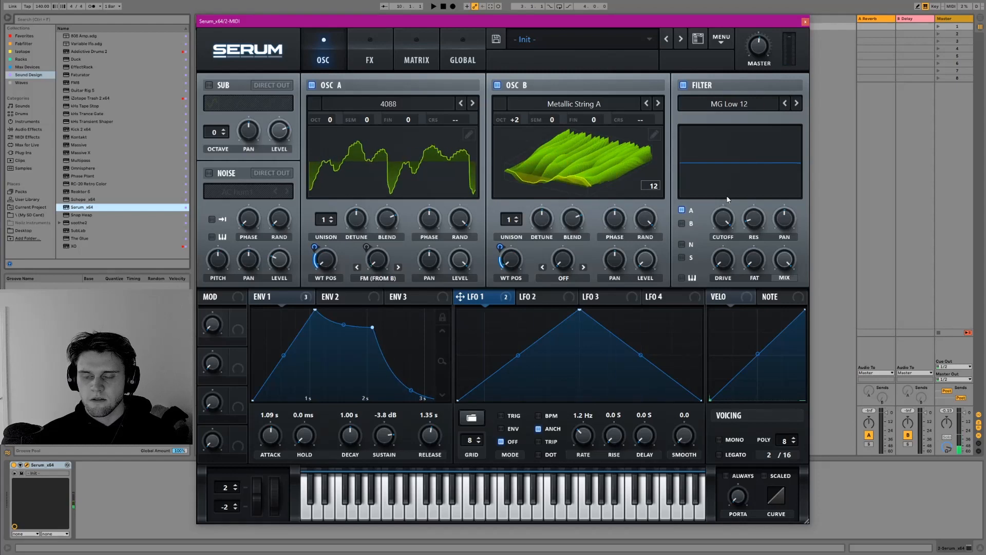
Lower the filter cutoff, assign Env 1 to modulate it and reduce the modulation depth while auditioning notes.
{"action": "left_click", "coordinate": [683, 86]}
{"action": "left_click", "coordinate": [683, 85]}
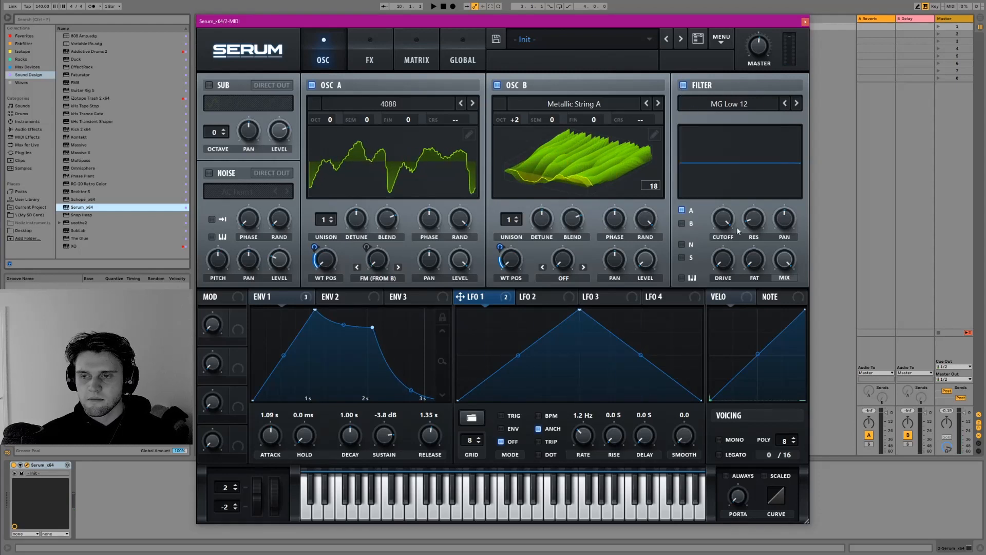
{"action": "left_click_drag", "start_coordinate": [729, 225], "coordinate": [718, 322]}
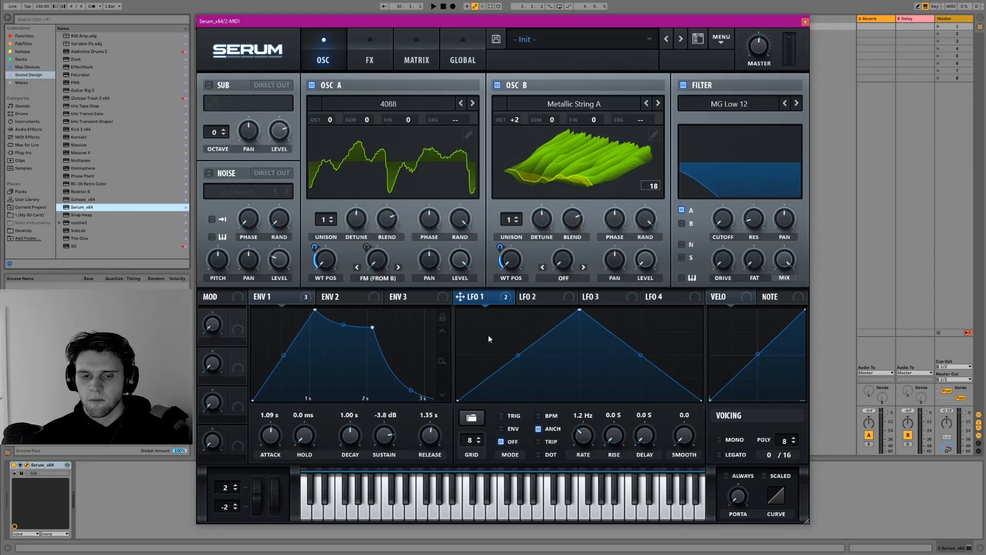
{"action": "left_click_drag", "start_coordinate": [257, 302], "coordinate": [603, 280]}
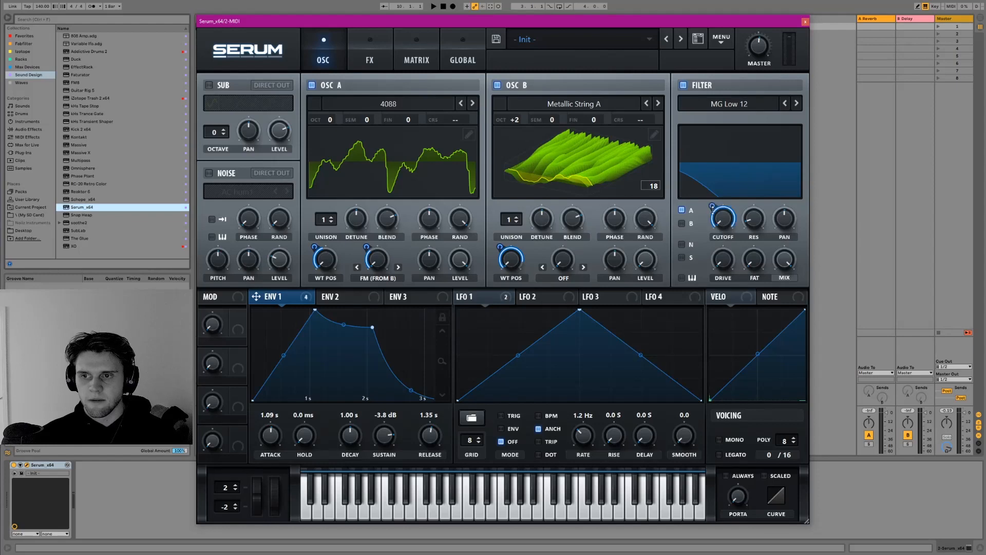
{"action": "mouse_move", "coordinate": [712, 208]}
{"action": "left_mouse_down"}
{"action": "mouse_move", "coordinate": [704, 237]}
{"action": "mouse_move", "coordinate": [704, 225]}
{"action": "left_mouse_up"}
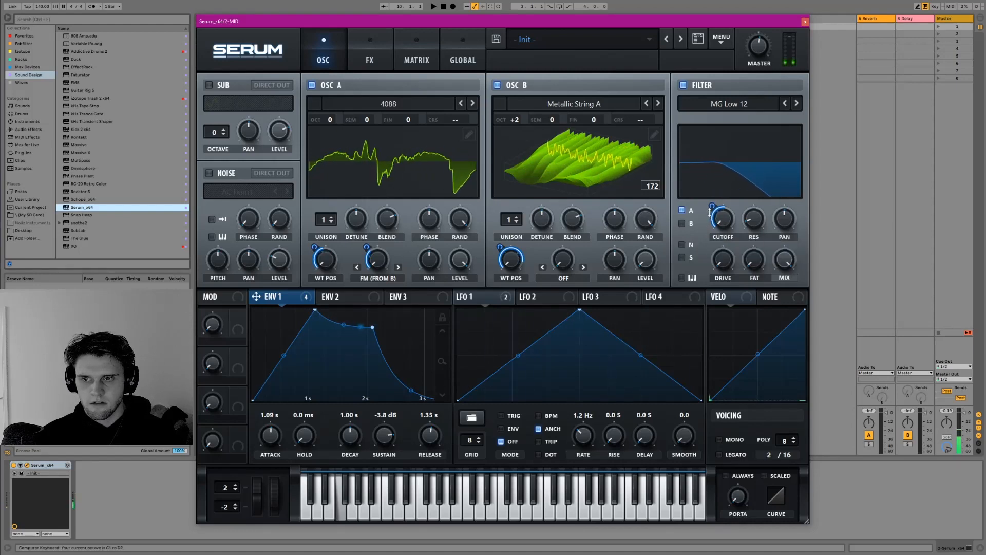
{"action": "left_click_drag", "start_coordinate": [711, 207], "coordinate": [707, 214]}
{"action": "key", "text": "f"}
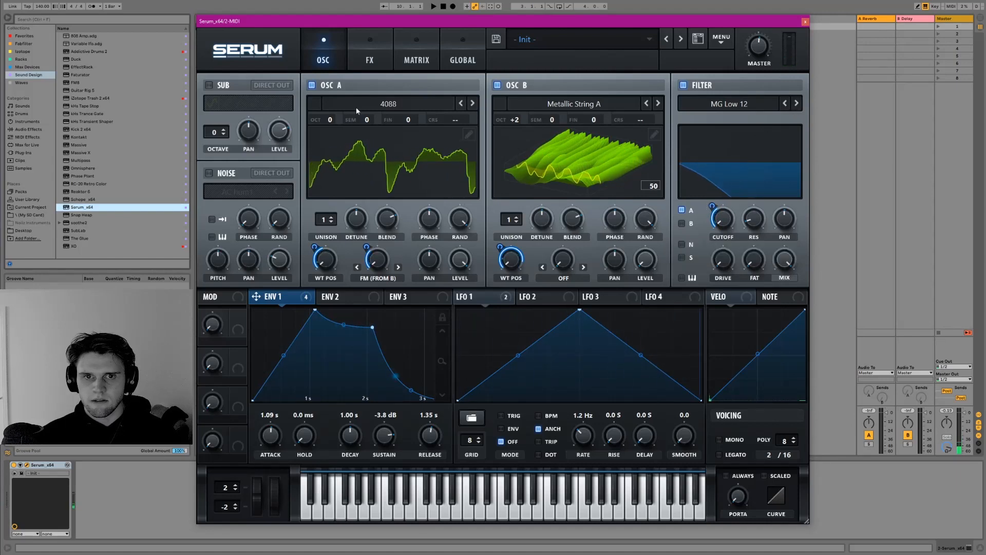
Assign LFO 1 to the filter cutoff at a small depth and set the LFO rate to 0.5 Hz.
{"action": "left_click", "coordinate": [356, 33]}
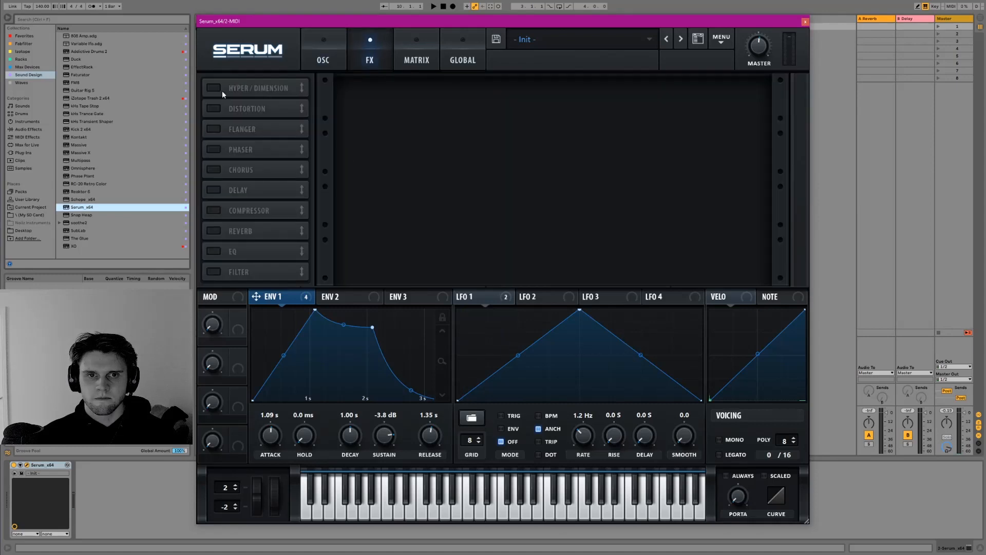
{"action": "left_click", "coordinate": [315, 61]}
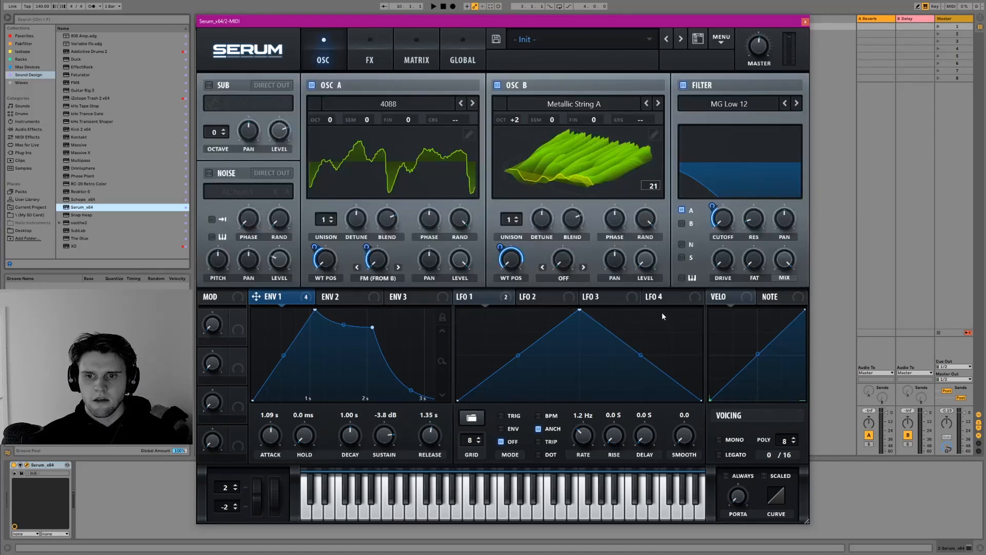
{"action": "left_click_drag", "start_coordinate": [469, 300], "coordinate": [612, 256]}
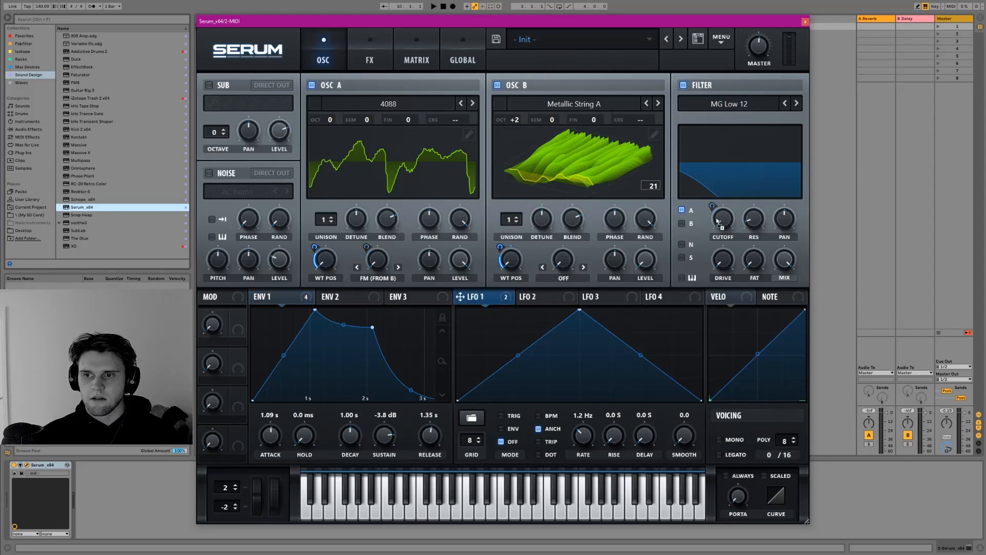
{"action": "left_click_drag", "start_coordinate": [712, 204], "coordinate": [718, 214]}
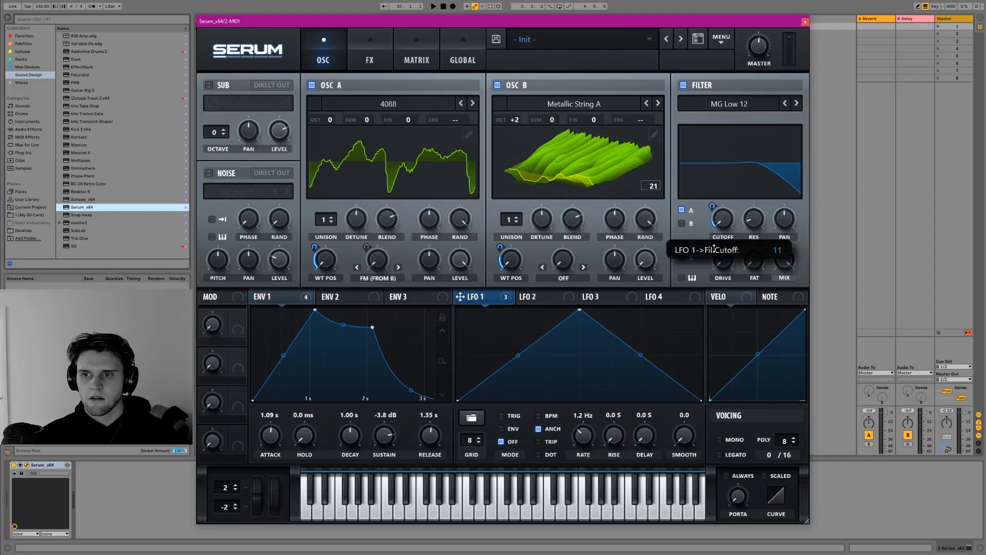
{"action": "mouse_move", "coordinate": [714, 227]}
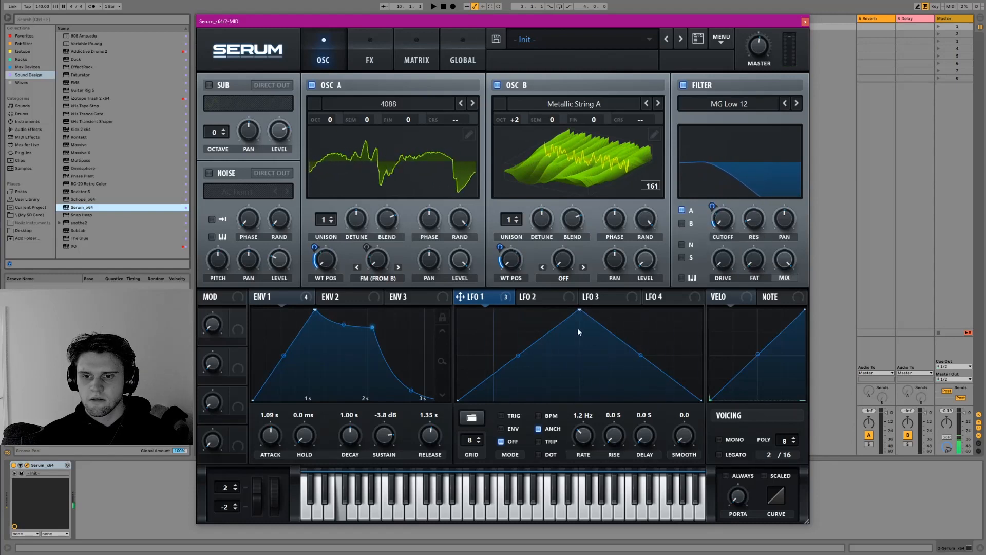
{"action": "left_click_drag", "start_coordinate": [585, 443], "coordinate": [586, 448]}
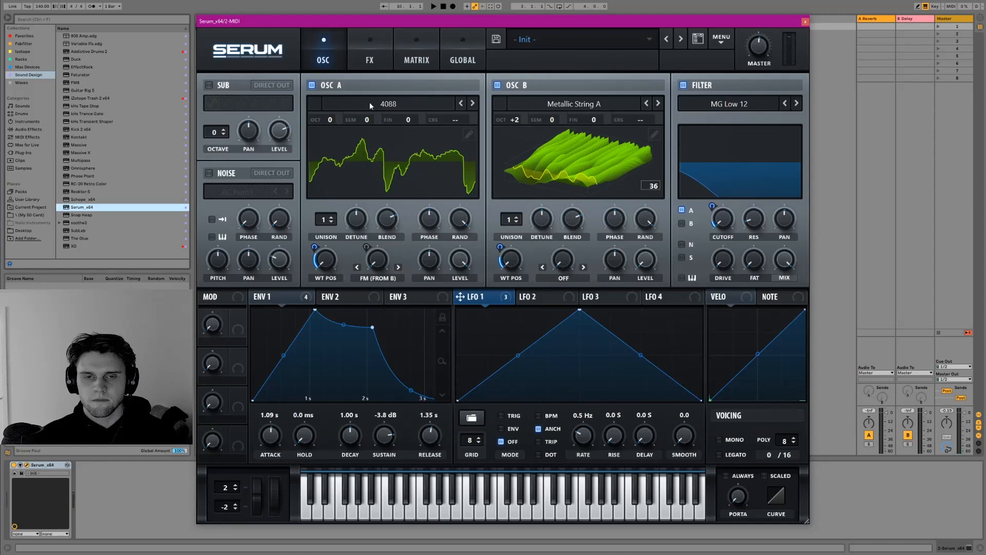
Enable the reverb effect in Plate mode and add the chorus effect.
{"action": "left_click", "coordinate": [373, 57]}
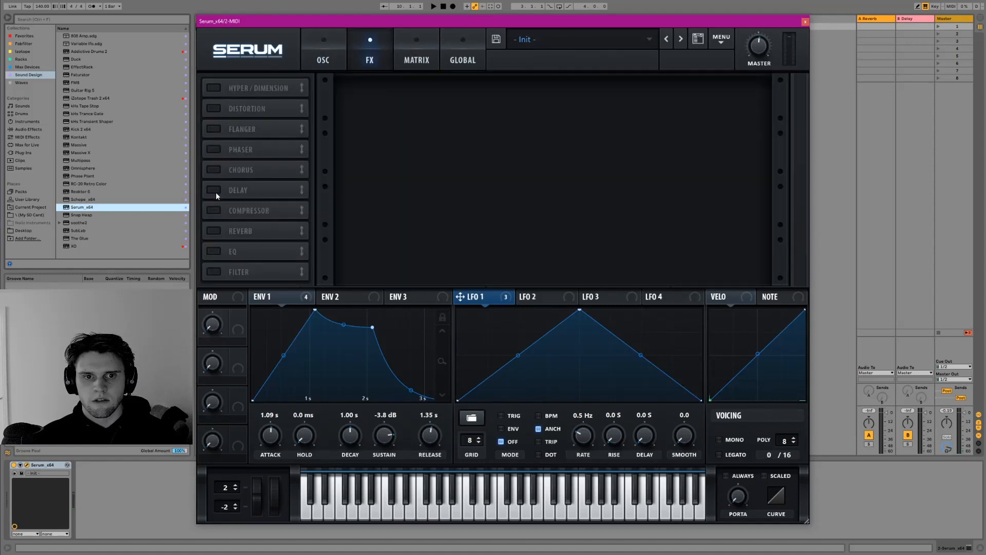
{"action": "left_click", "coordinate": [212, 231]}
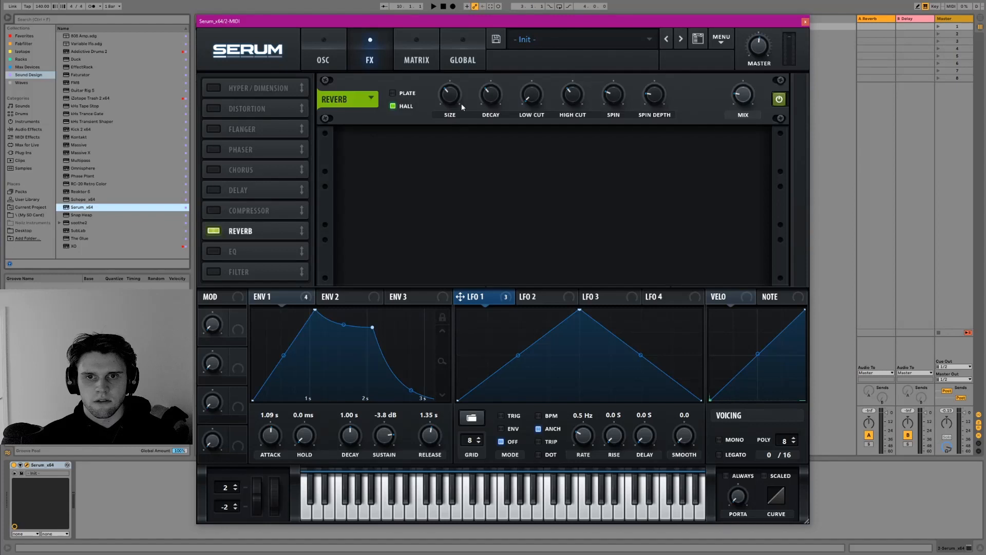
{"action": "left_click", "coordinate": [394, 93]}
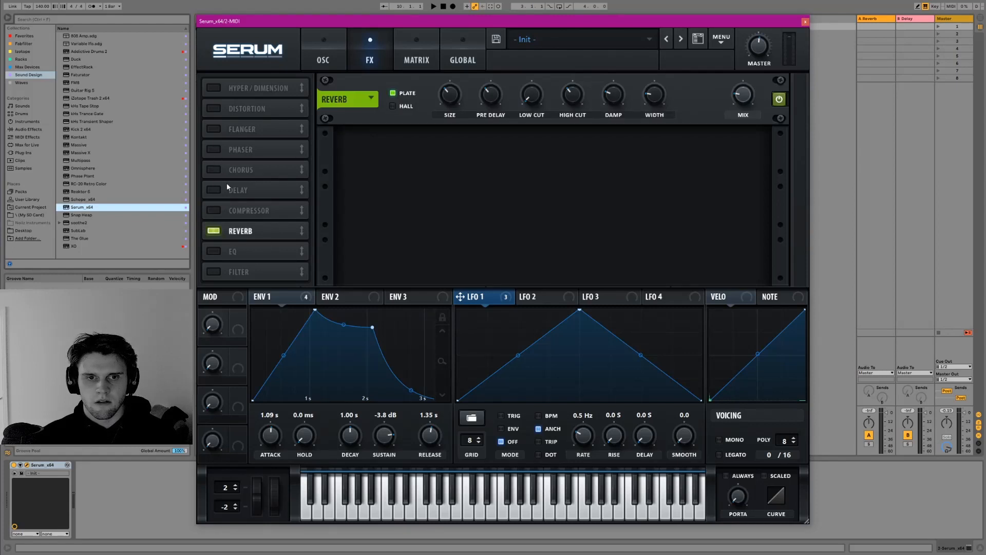
{"action": "left_click", "coordinate": [212, 170]}
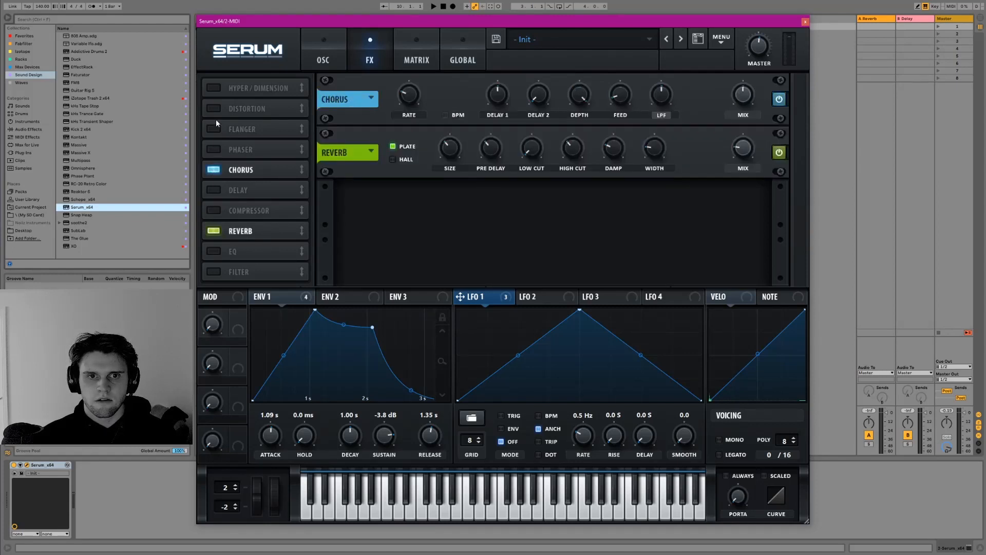
Enable the EQ ahead of the chorus, boost its high shelf gain and lower the shelf frequency.
{"action": "left_click", "coordinate": [213, 251]}
{"action": "left_click_drag", "start_coordinate": [256, 247], "coordinate": [268, 151]}
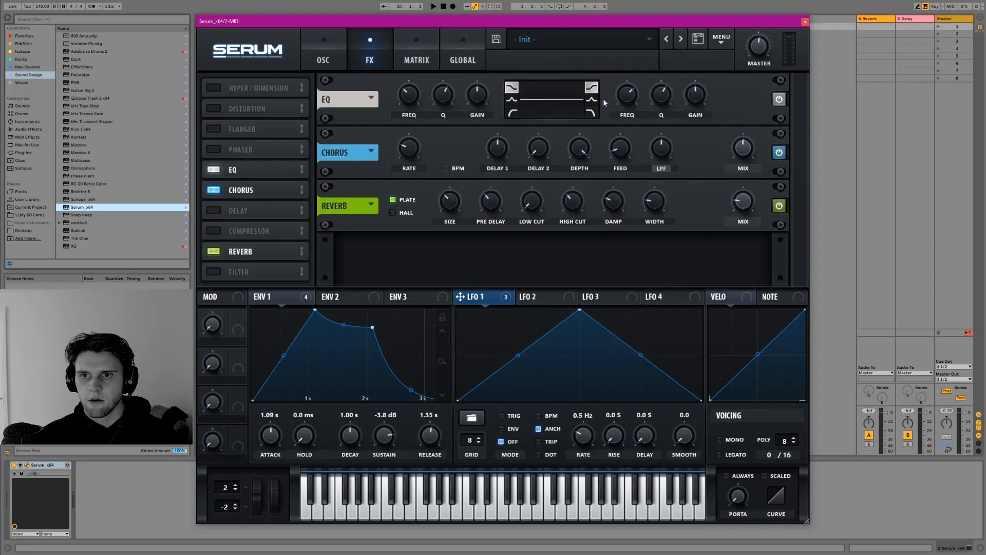
{"action": "left_click_drag", "start_coordinate": [698, 105], "coordinate": [697, 89]}
{"action": "left_click_drag", "start_coordinate": [630, 88], "coordinate": [626, 110]}
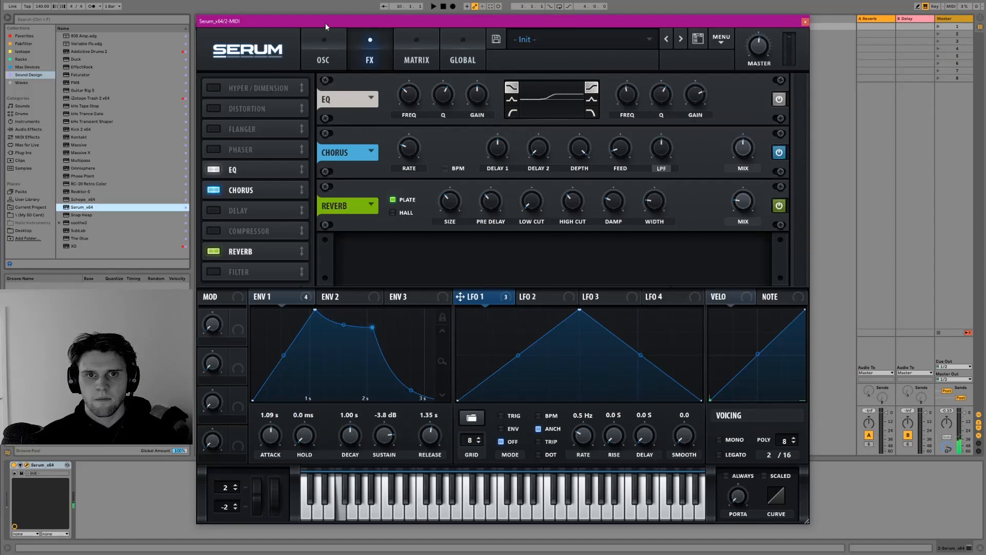
Copy the Chord MIDI effect from the first track onto the second Serum track.
{"action": "left_click_drag", "start_coordinate": [325, 23], "coordinate": [527, 56]}
{"action": "left_click", "coordinate": [245, 307]}
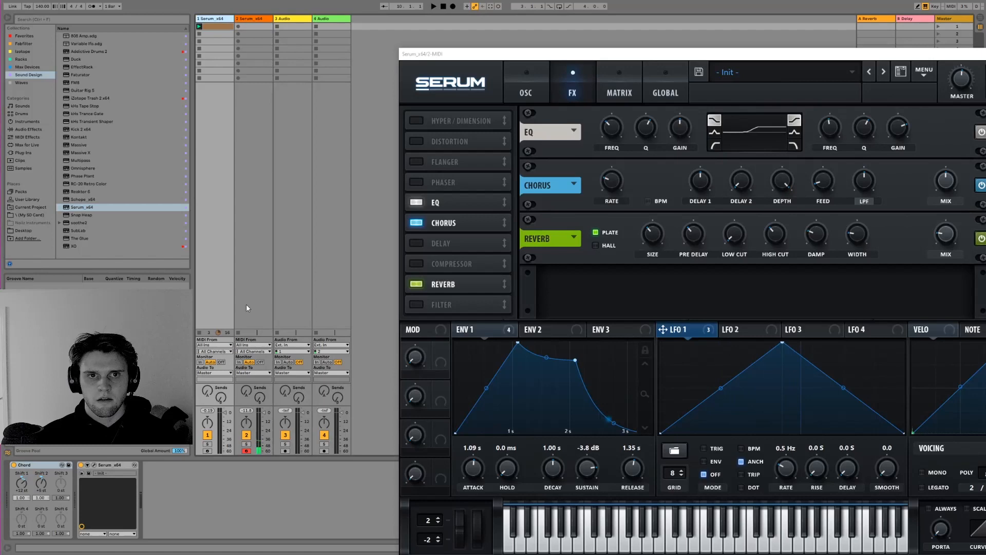
{"action": "left_click", "coordinate": [44, 466]}
{"action": "left_click_drag", "start_coordinate": [269, 182], "coordinate": [258, 186]}
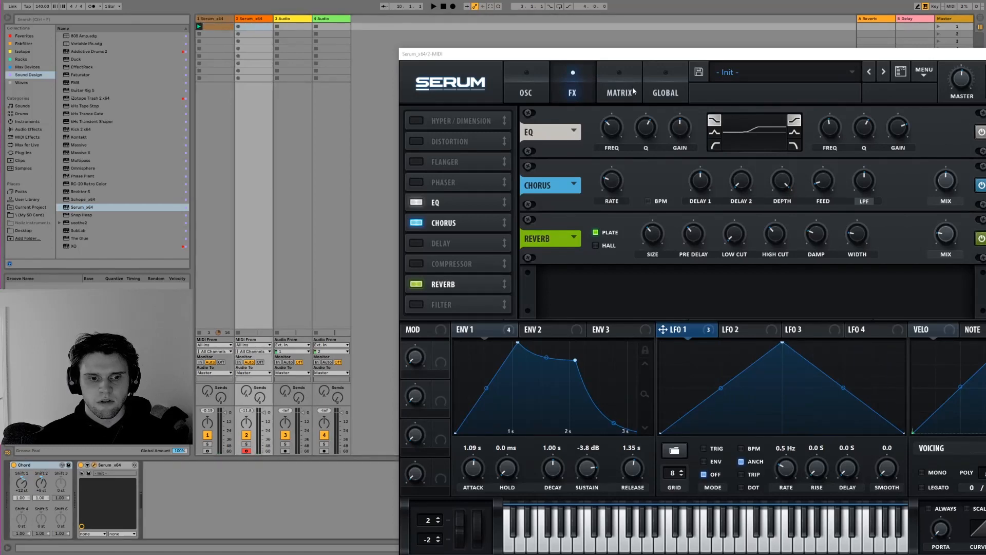
{"action": "left_click_drag", "start_coordinate": [617, 57], "coordinate": [491, 25]}
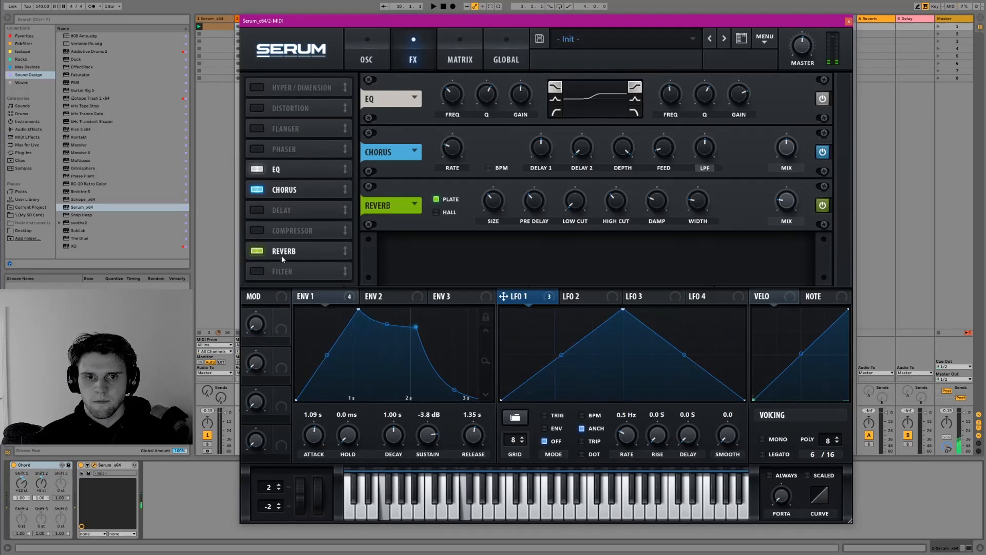
Adjust Serum's master volume and switch off the Chord MIDI effect.
{"action": "left_click", "coordinate": [361, 59]}
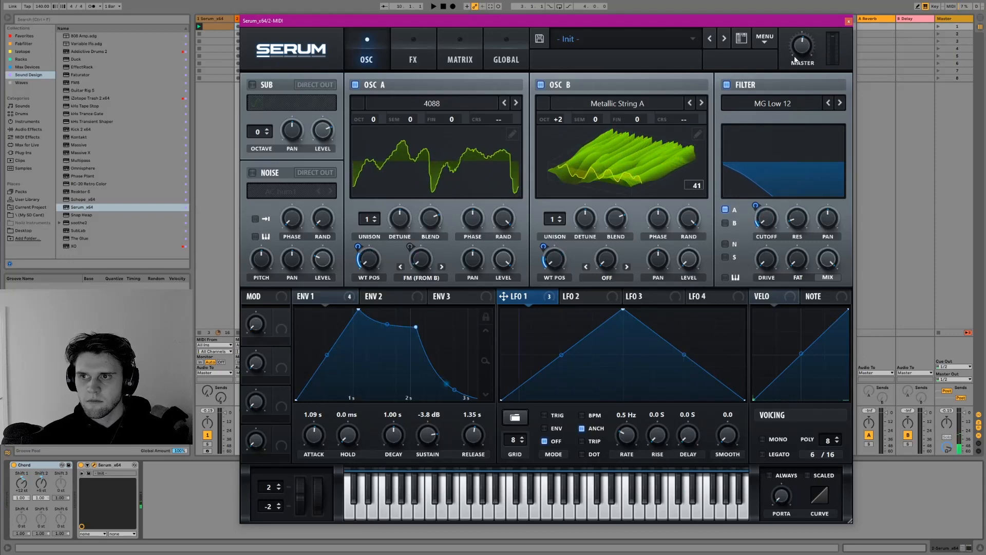
{"action": "mouse_move", "coordinate": [805, 26]}
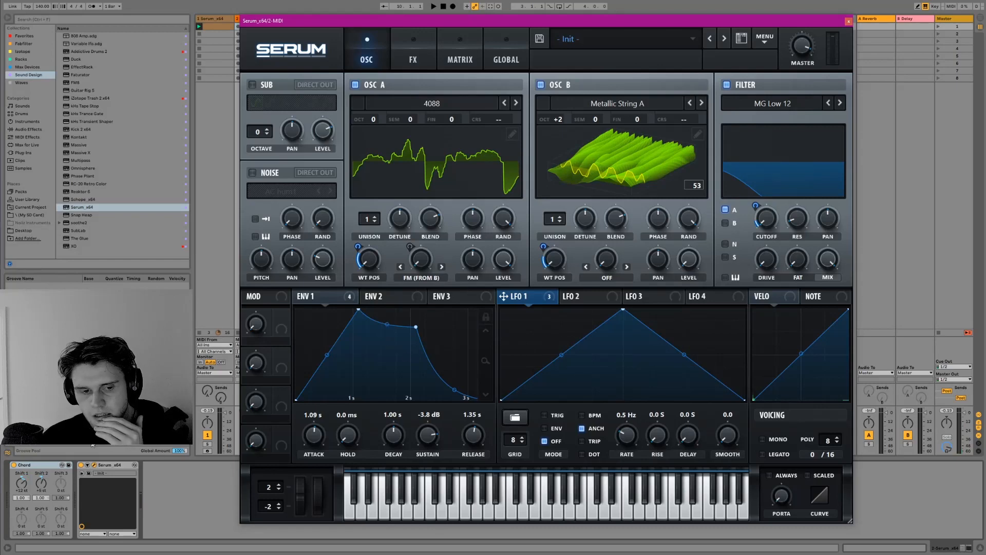
{"action": "left_click", "coordinate": [14, 466]}
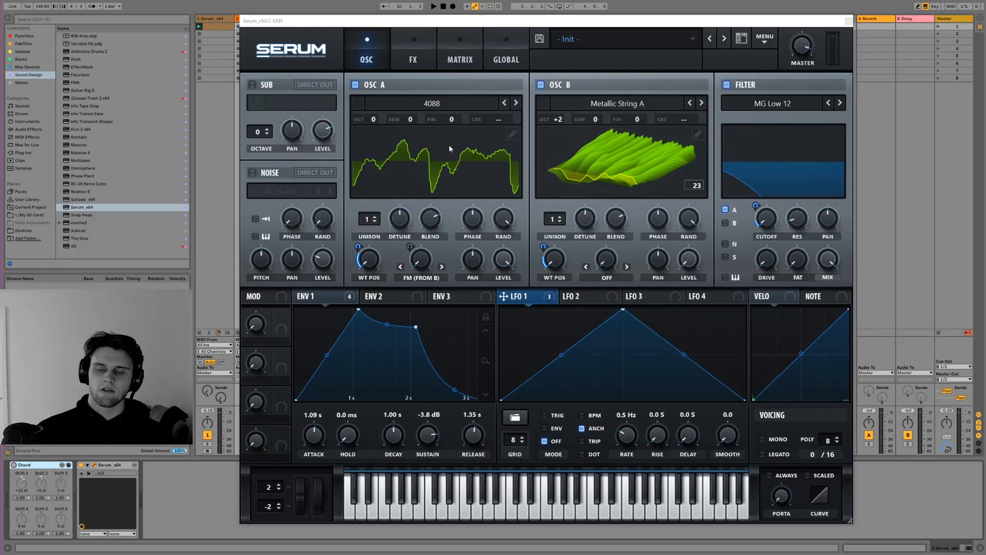
Switch oscillator A's waveform display to the 3D wavetable view.
{"action": "left_click", "coordinate": [459, 159]}
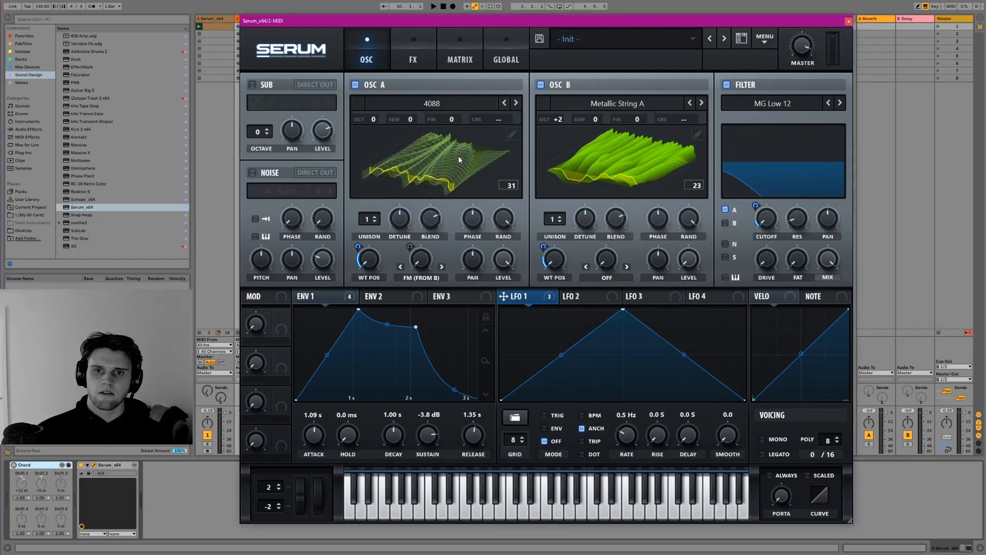
{"action": "left_click", "coordinate": [458, 155]}
{"action": "left_click", "coordinate": [389, 154]}
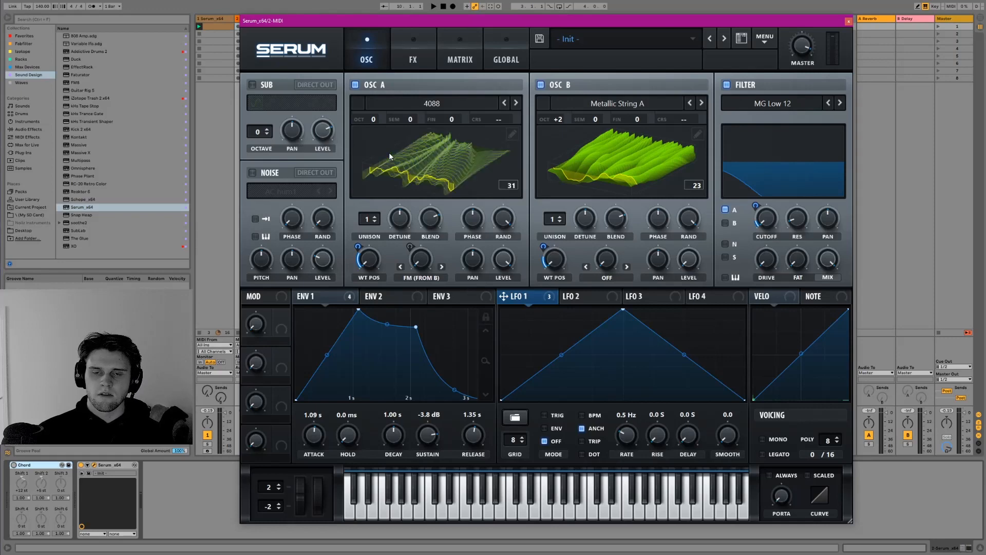
Bypass the EQ, chorus and reverb effects in the effects rack.
{"action": "left_click", "coordinate": [412, 46]}
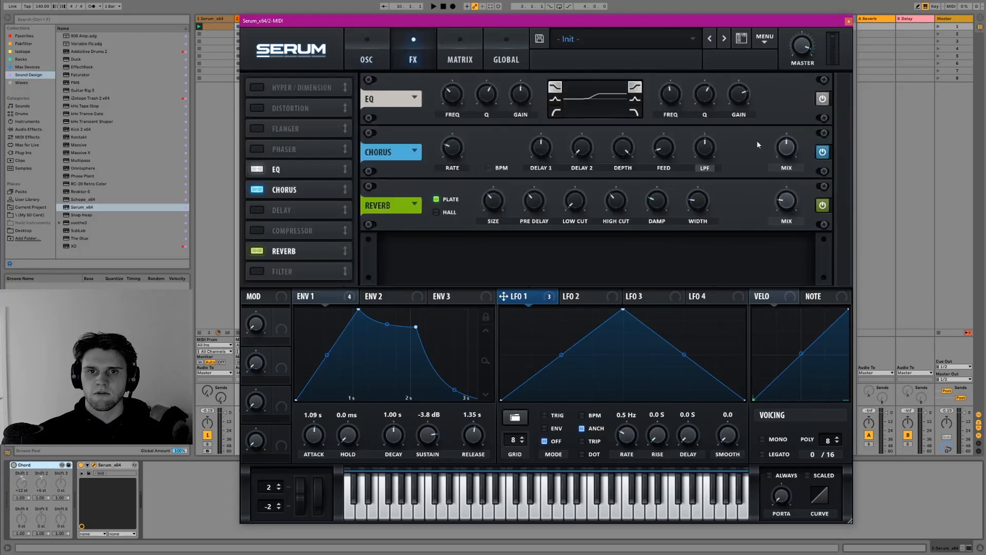
{"action": "left_click", "coordinate": [822, 99]}
{"action": "left_click", "coordinate": [822, 152]}
{"action": "left_click", "coordinate": [822, 205]}
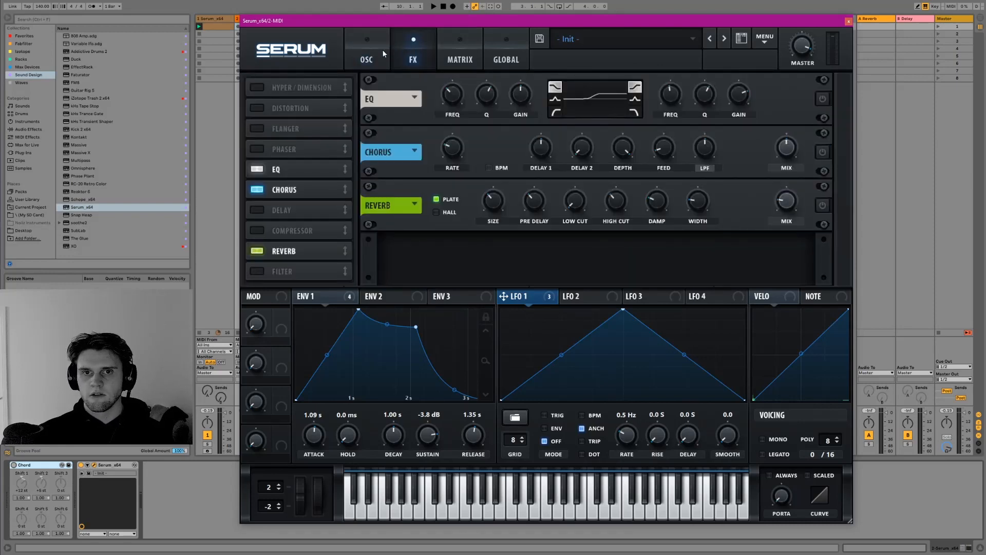
Switch off the filter and oscillator B so that oscillator A sounds alone.
{"action": "left_click", "coordinate": [382, 49]}
{"action": "left_click", "coordinate": [728, 85]}
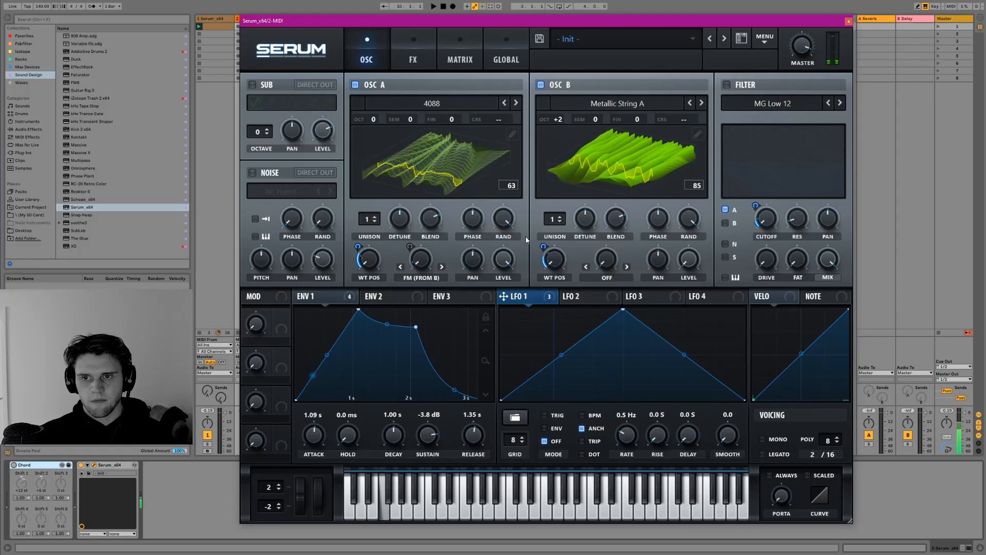
{"action": "left_click", "coordinate": [541, 85]}
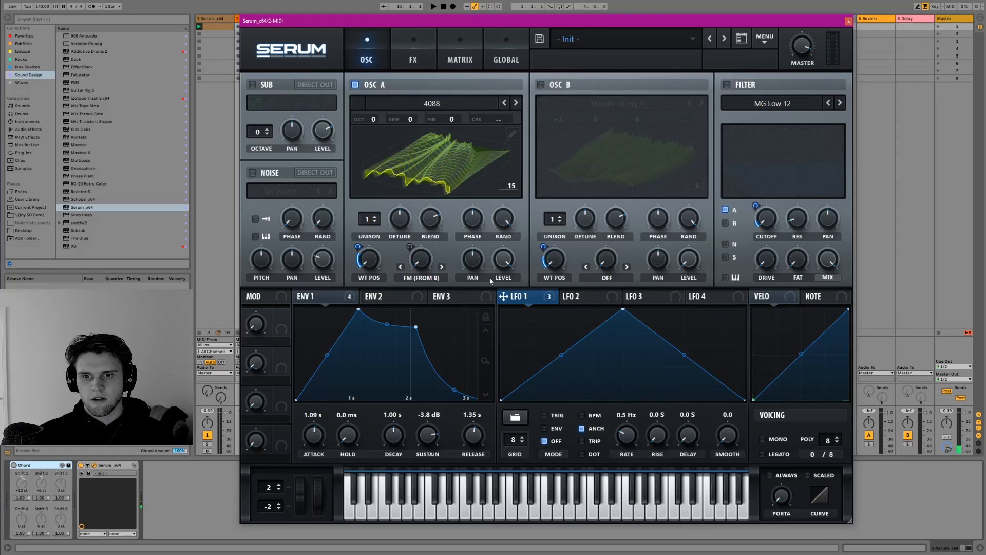
Remove the modulation from oscillator A's wavetable position and set that position to 113.
{"action": "right_click", "coordinate": [368, 256]}
{"action": "left_click", "coordinate": [407, 281]}
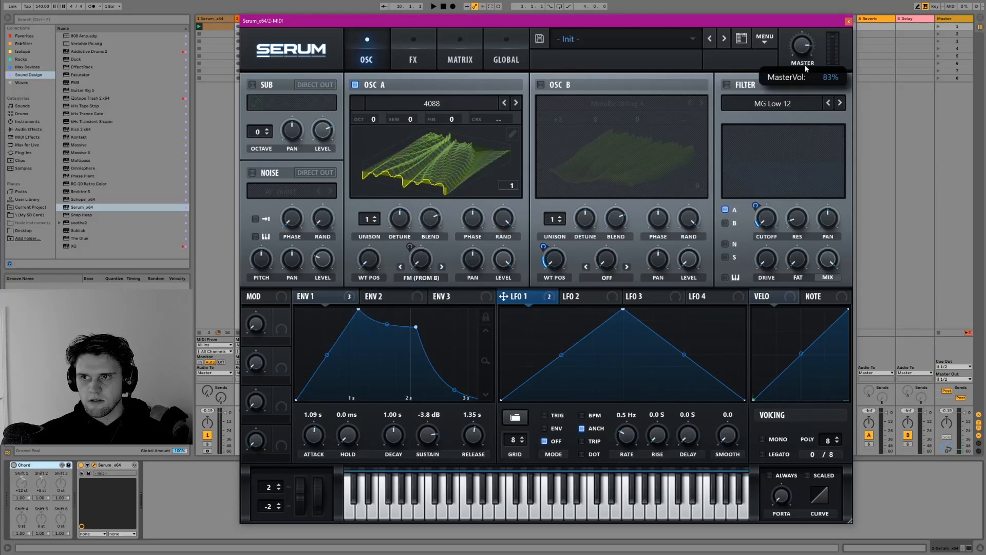
{"action": "mouse_move", "coordinate": [367, 263]}
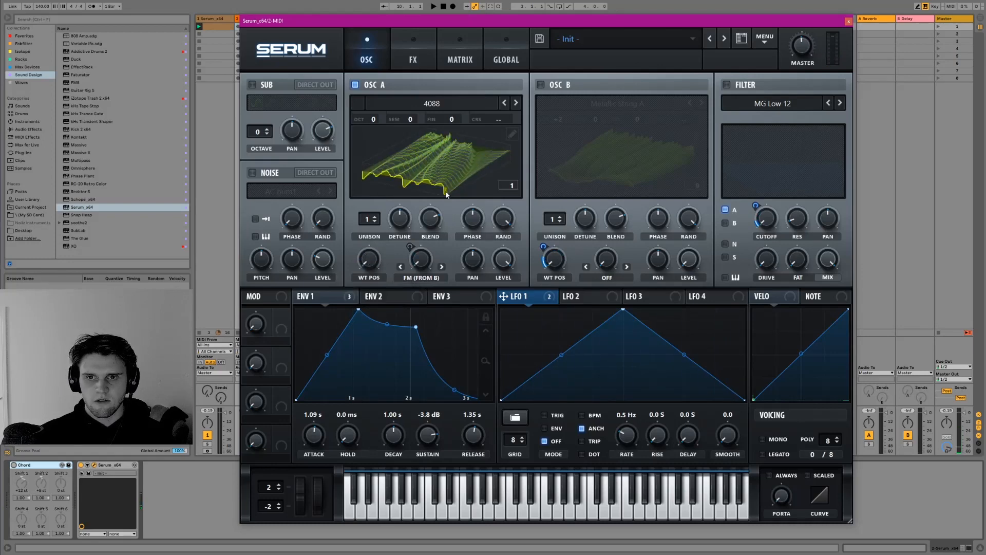
{"action": "left_click_drag", "start_coordinate": [373, 266], "coordinate": [377, 226]}
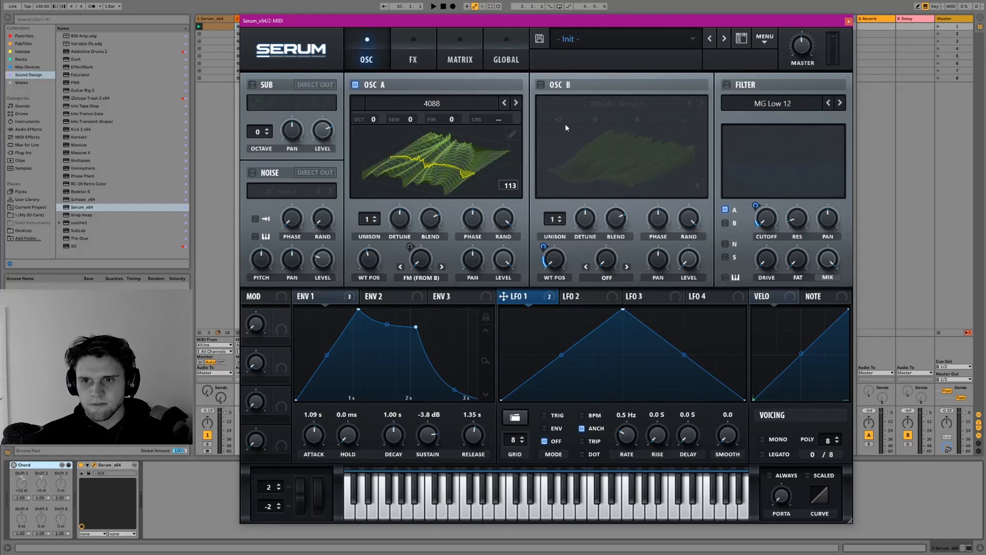
Switch oscillator B back on, remove all modulation from its wavetable position and raise that position to about 88.
{"action": "left_click", "coordinate": [540, 85]}
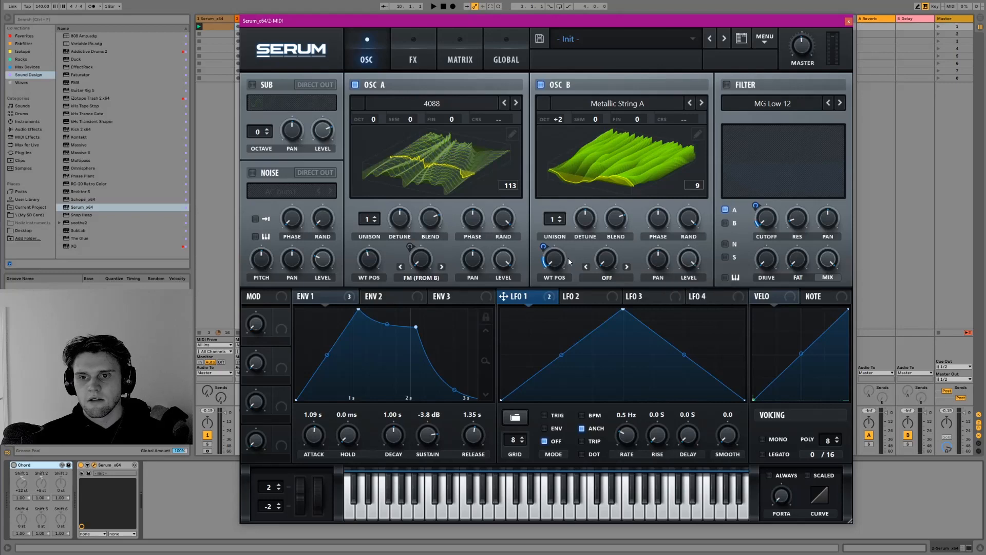
{"action": "right_click", "coordinate": [553, 255]}
{"action": "left_click", "coordinate": [568, 290]}
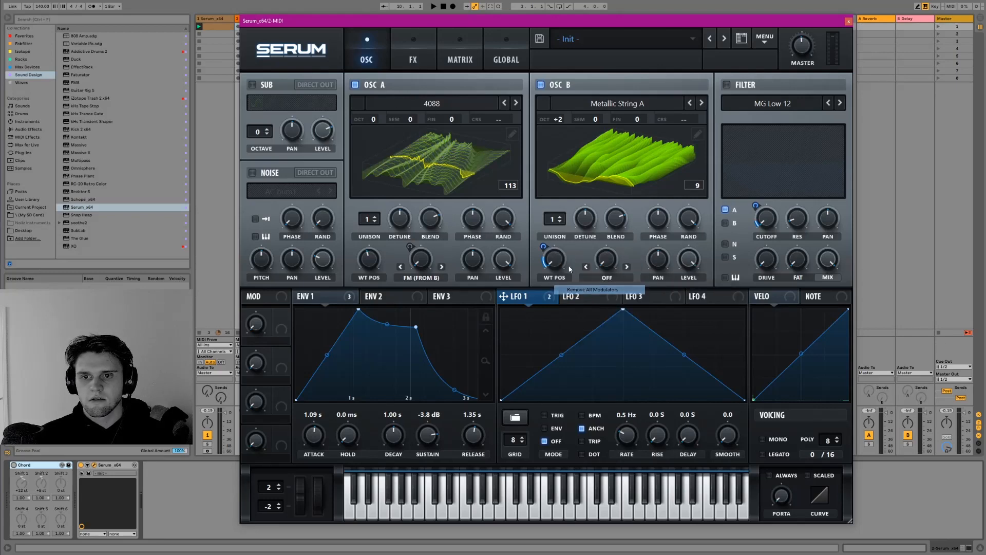
{"action": "left_click_drag", "start_coordinate": [557, 262], "coordinate": [559, 221]}
Turn oscillator A's level down to 0% and set oscillator B to octave 0 and wavetable position 22.
{"action": "left_click_drag", "start_coordinate": [504, 260], "coordinate": [506, 385]}
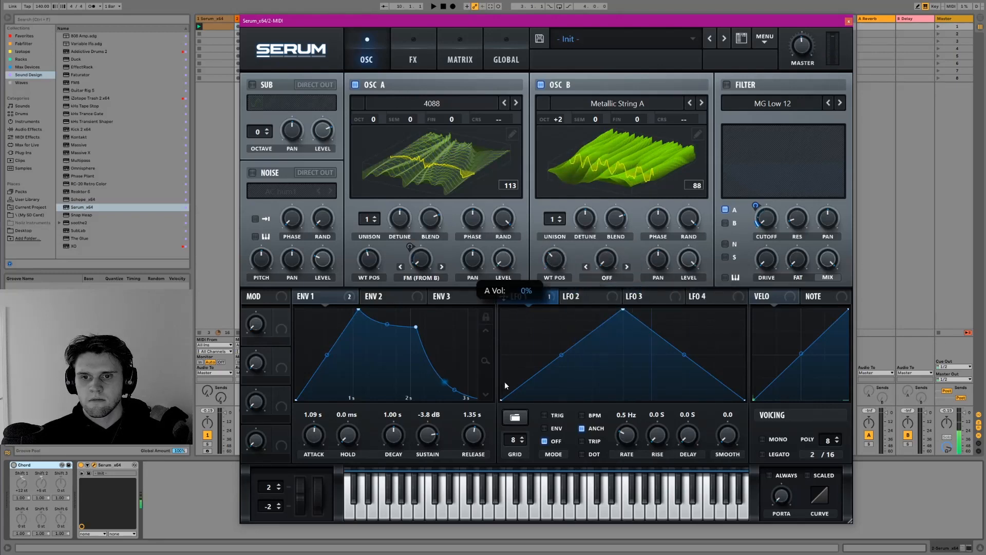
{"action": "left_click_drag", "start_coordinate": [550, 264], "coordinate": [543, 269]}
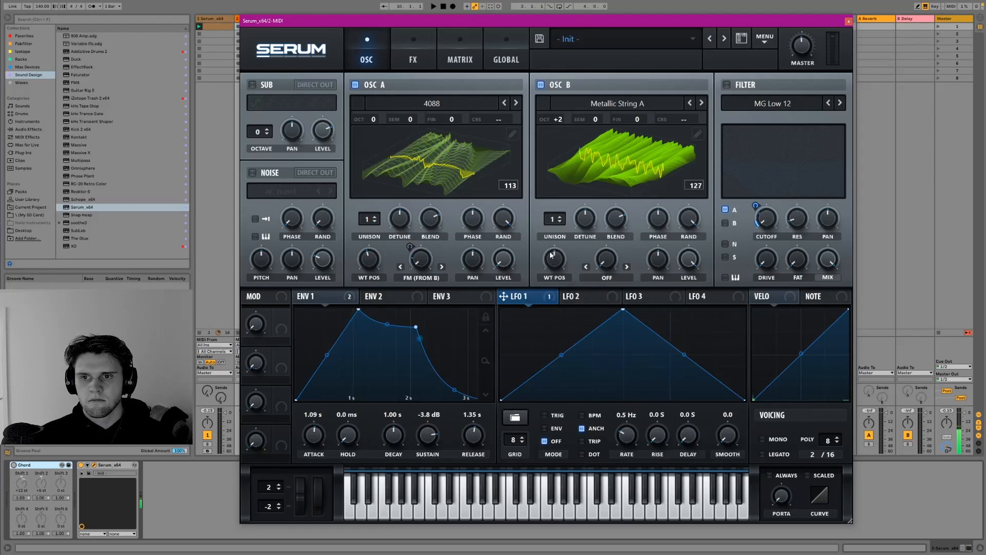
{"action": "left_click_drag", "start_coordinate": [555, 133], "coordinate": [555, 148]}
{"action": "mouse_move", "coordinate": [554, 260]}
{"action": "left_mouse_down"}
{"action": "mouse_move", "coordinate": [564, 184]}
{"action": "mouse_move", "coordinate": [553, 252]}
{"action": "left_mouse_up"}
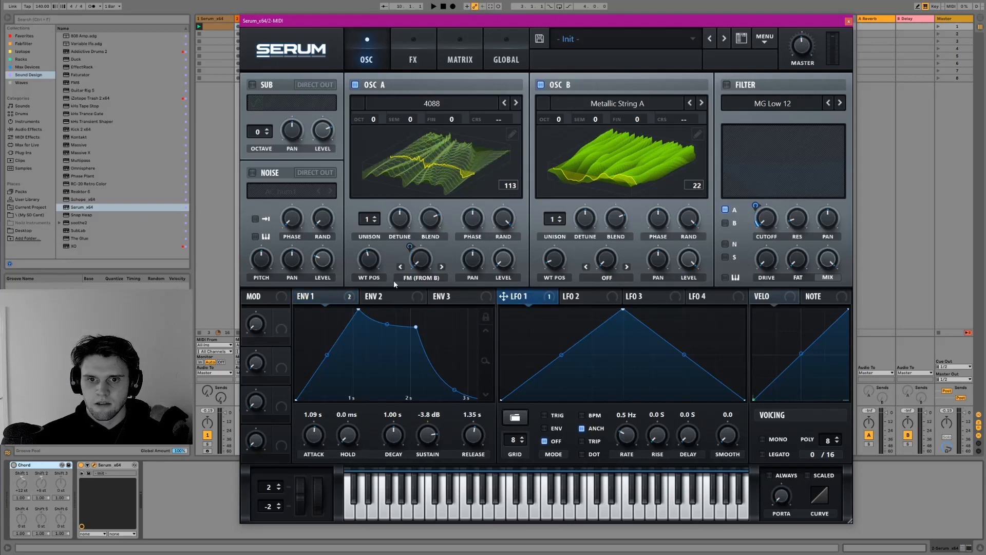
Check Serum's effects rack and look through the Favorites, FabFilter and other browser collections for an effect plug-in.
{"action": "left_click", "coordinate": [398, 42]}
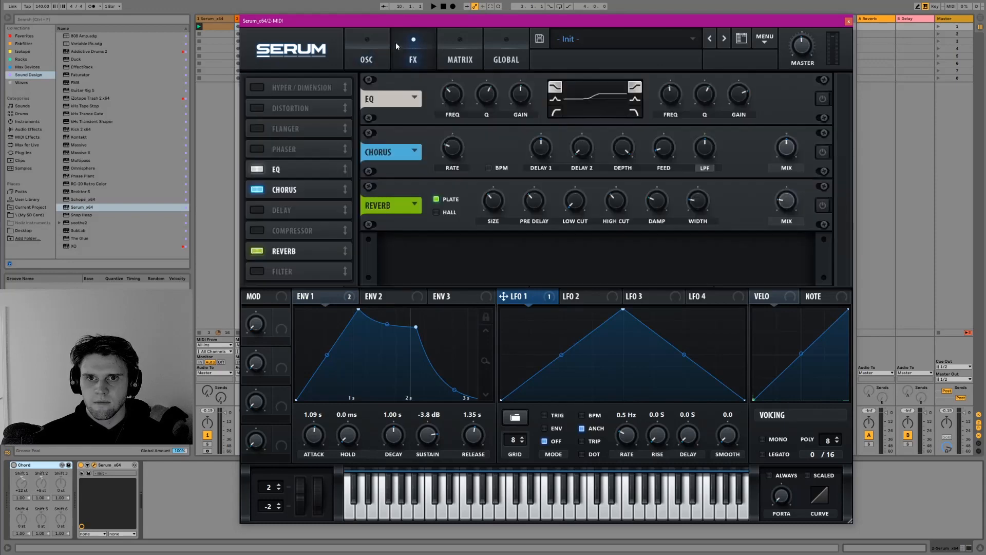
{"action": "left_click", "coordinate": [365, 42]}
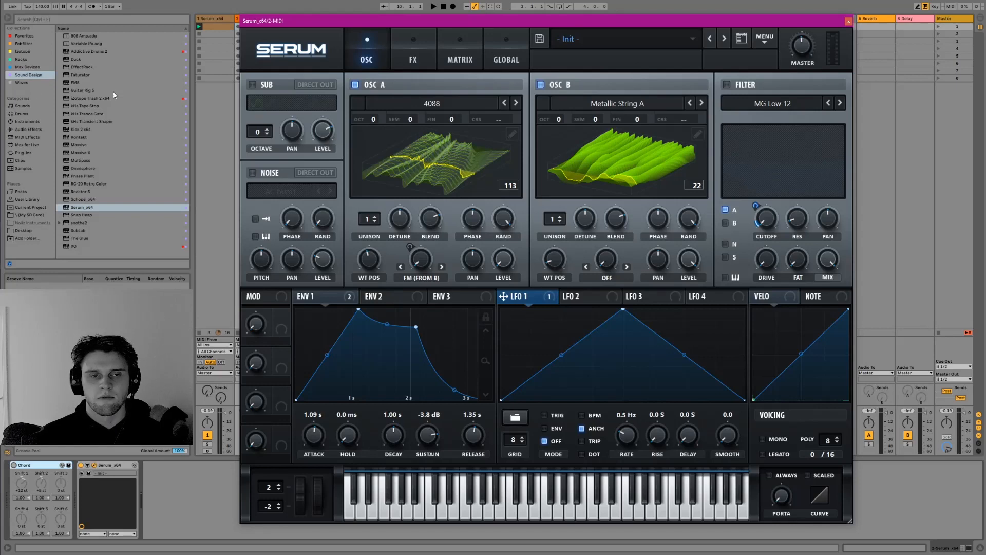
{"action": "left_click", "coordinate": [30, 54]}
{"action": "left_click", "coordinate": [31, 37]}
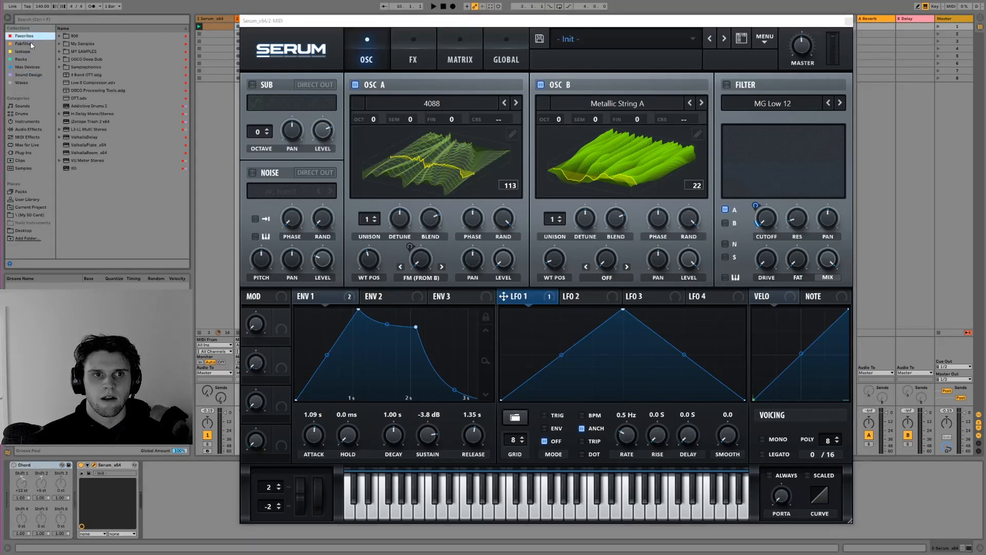
{"action": "left_click", "coordinate": [30, 43]}
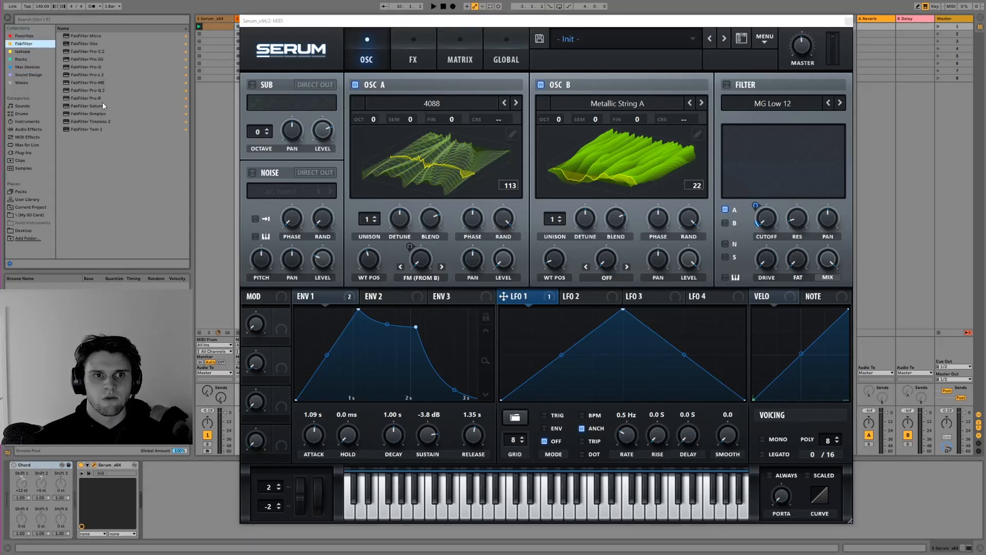
{"action": "left_click", "coordinate": [26, 37]}
{"action": "left_click", "coordinate": [24, 60]}
{"action": "left_click", "coordinate": [28, 69]}
{"action": "left_click", "coordinate": [33, 74]}
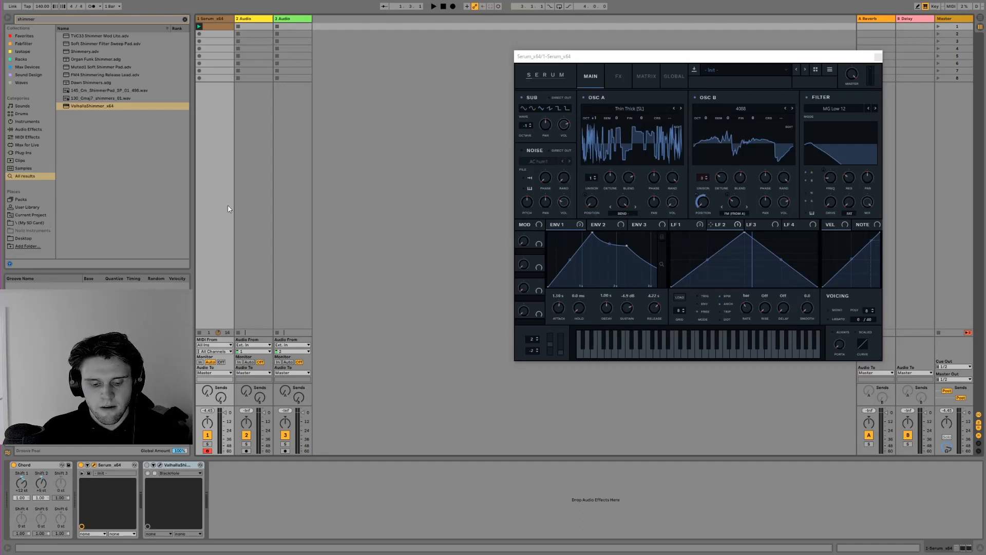
Play back the first track's patch and check the effects page of its Serum instance.
{"action": "key", "text": "space"}
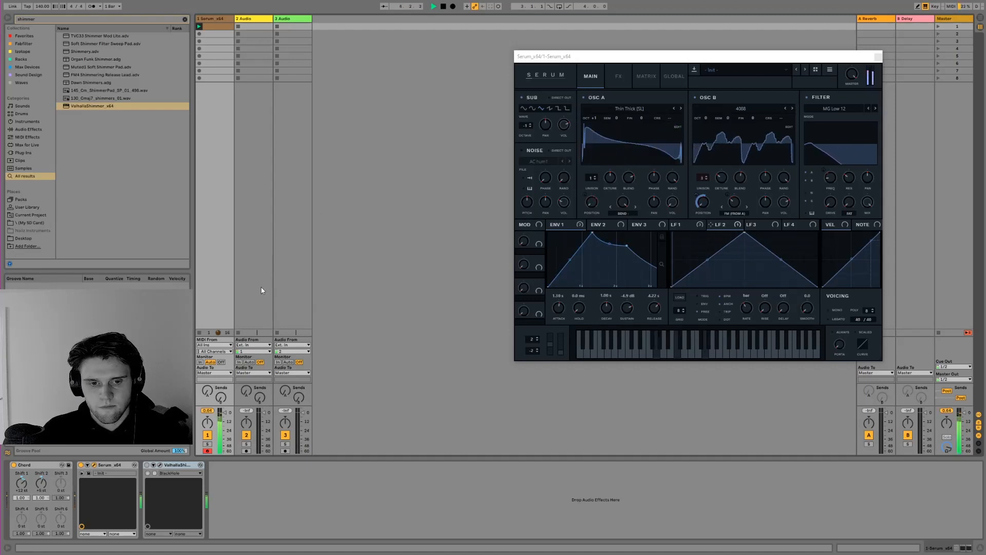
{"action": "key", "text": "space"}
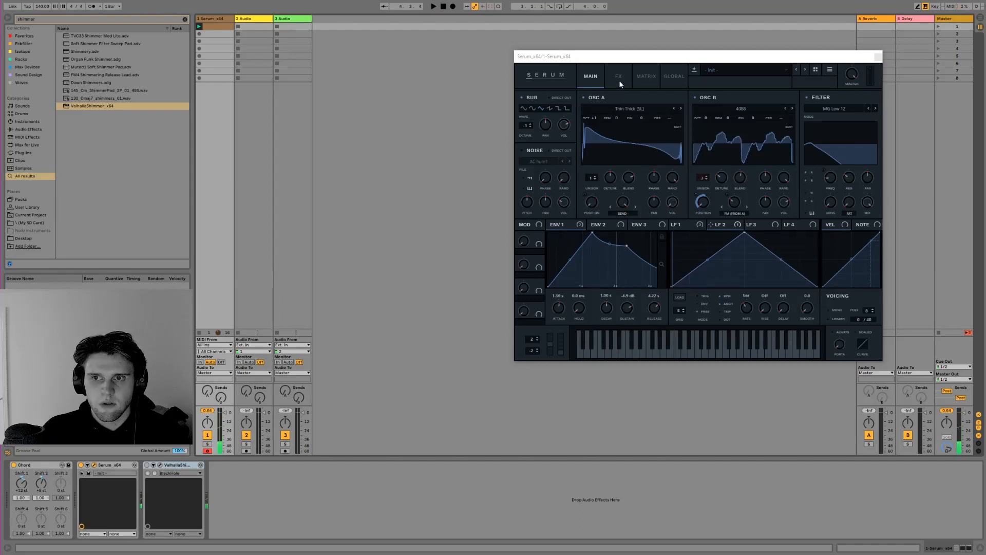
{"action": "left_click", "coordinate": [618, 77]}
{"action": "left_click", "coordinate": [590, 76]}
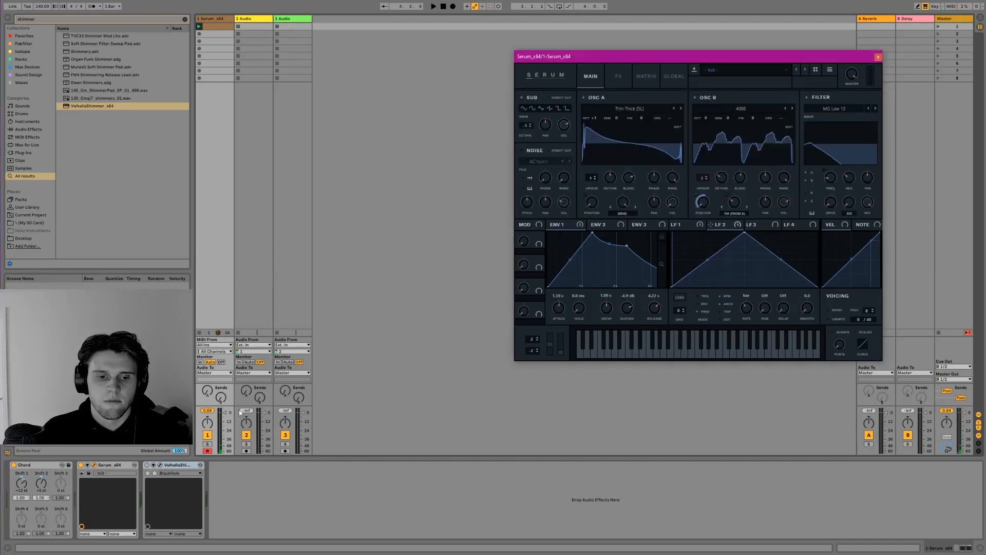
Open the ValhallaShimmer reverb on the first track, set its feedback to about 0.31 and play the patch through it.
{"action": "left_click", "coordinate": [159, 465]}
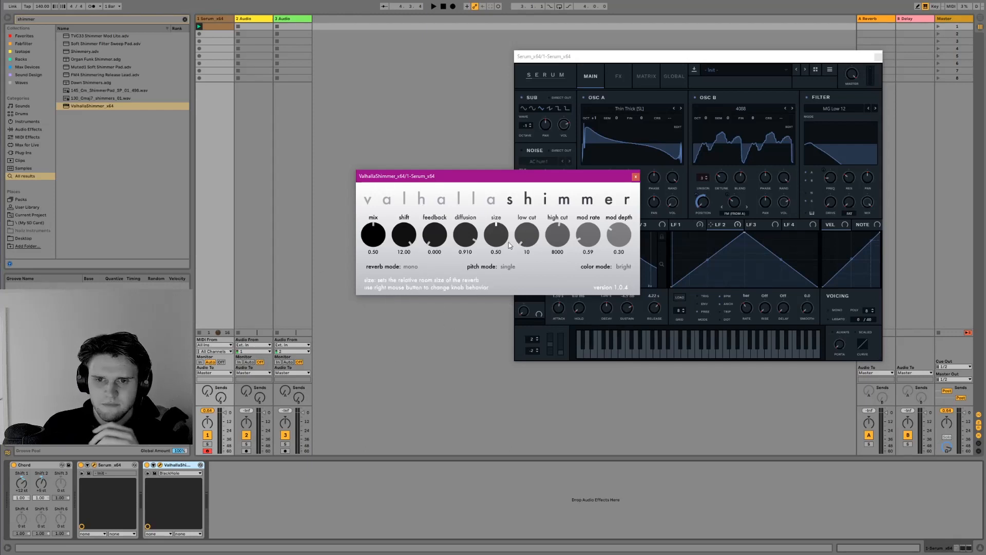
{"action": "mouse_move", "coordinate": [435, 234]}
{"action": "left_mouse_down"}
{"action": "mouse_move", "coordinate": [446, 194]}
{"action": "mouse_move", "coordinate": [444, 249]}
{"action": "left_mouse_up"}
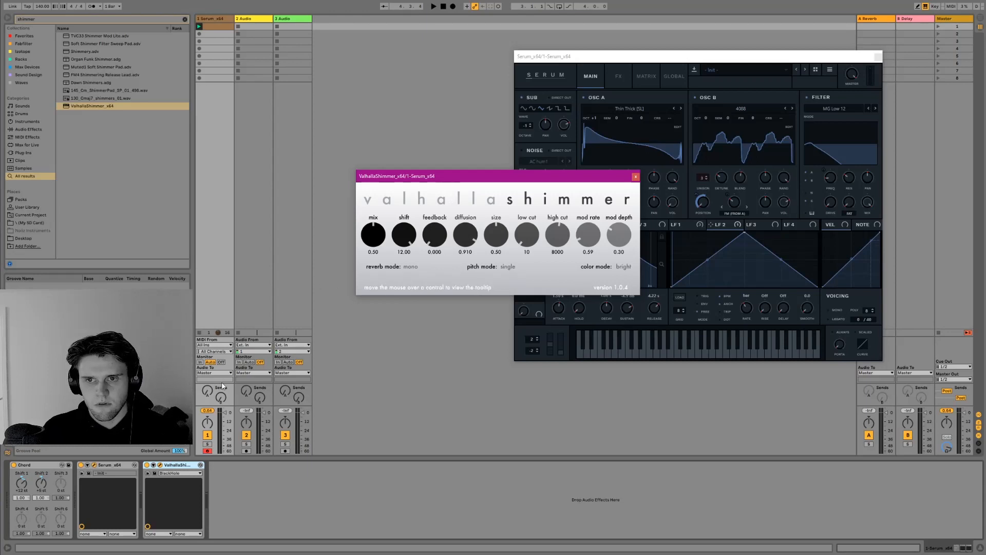
{"action": "key", "text": "space"}
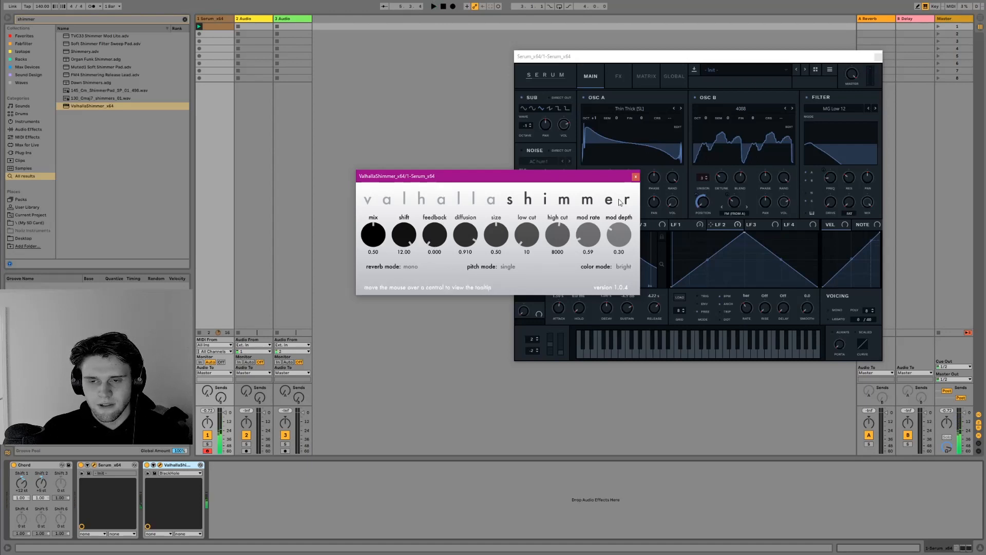
{"action": "left_click_drag", "start_coordinate": [435, 242], "coordinate": [439, 214]}
{"action": "key", "text": "space"}
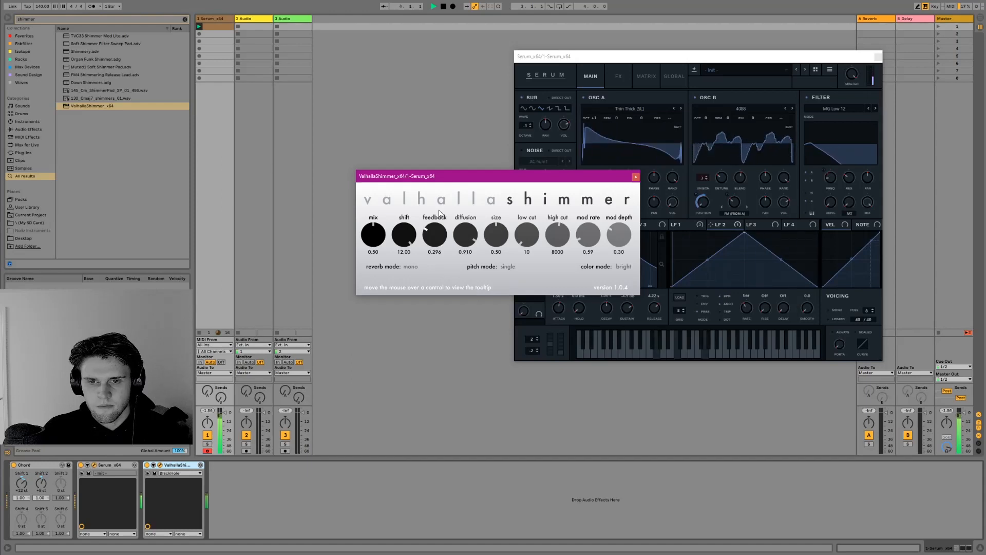
Set ValhallaShimmer's pitch mode to dualReverse and its color mode to dark.
{"action": "left_click", "coordinate": [508, 267]}
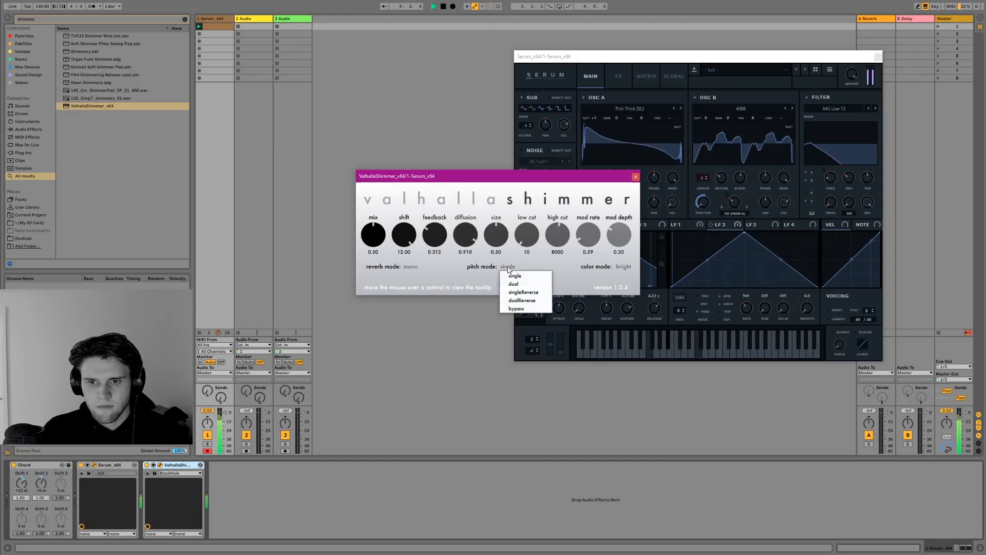
{"action": "left_click", "coordinate": [520, 300]}
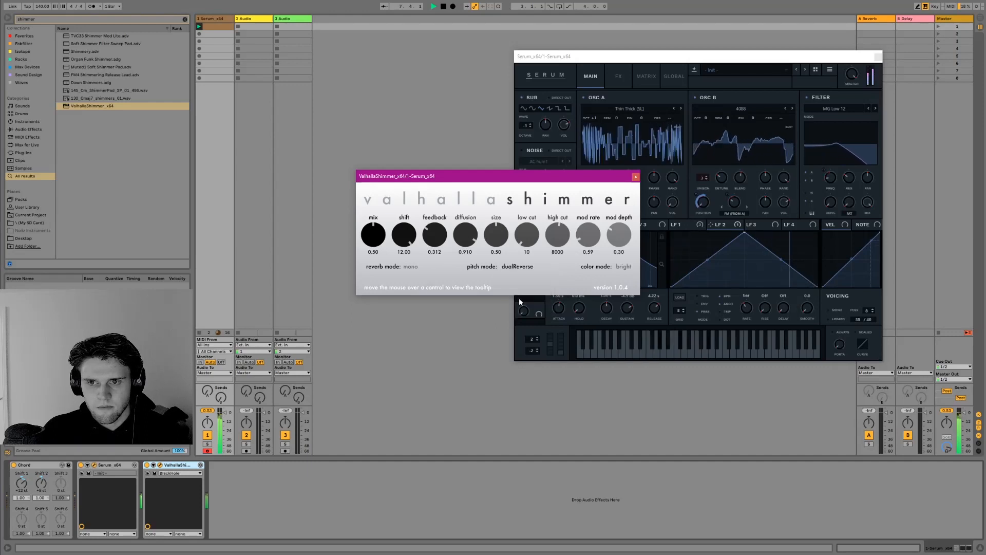
{"action": "left_click", "coordinate": [624, 270]}
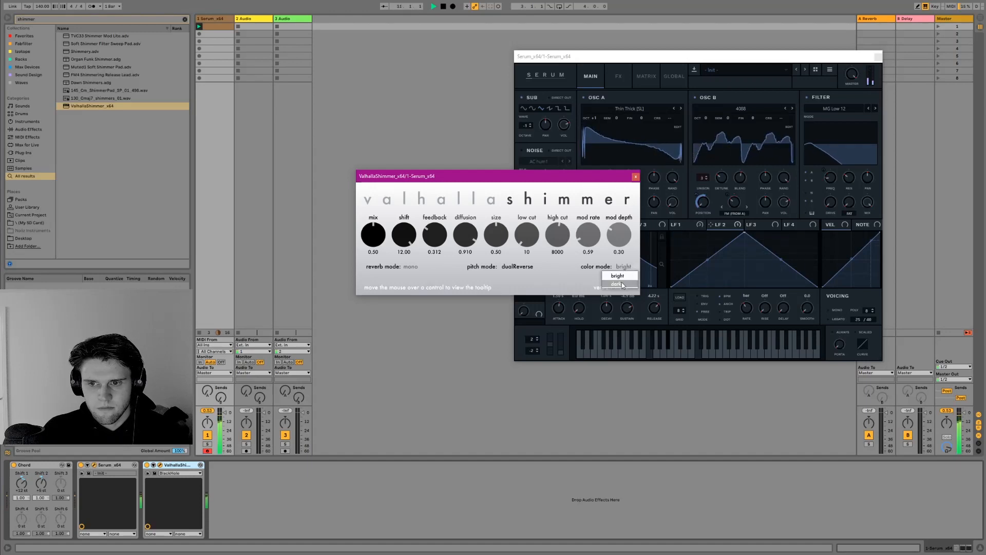
{"action": "left_click", "coordinate": [623, 285]}
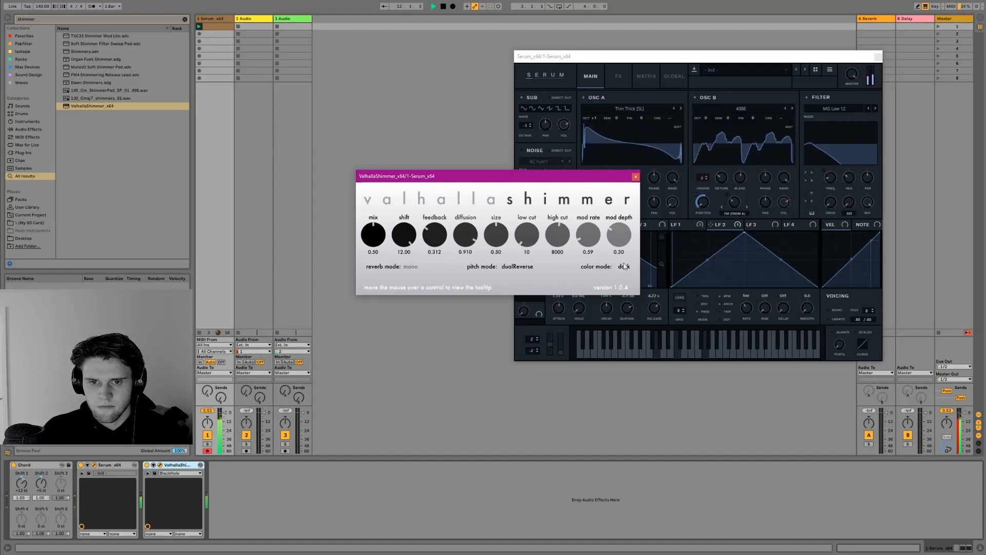
Try the smallStereo reverb mode, choose bigStereo instead and set the color mode to bright.
{"action": "left_click", "coordinate": [407, 266]}
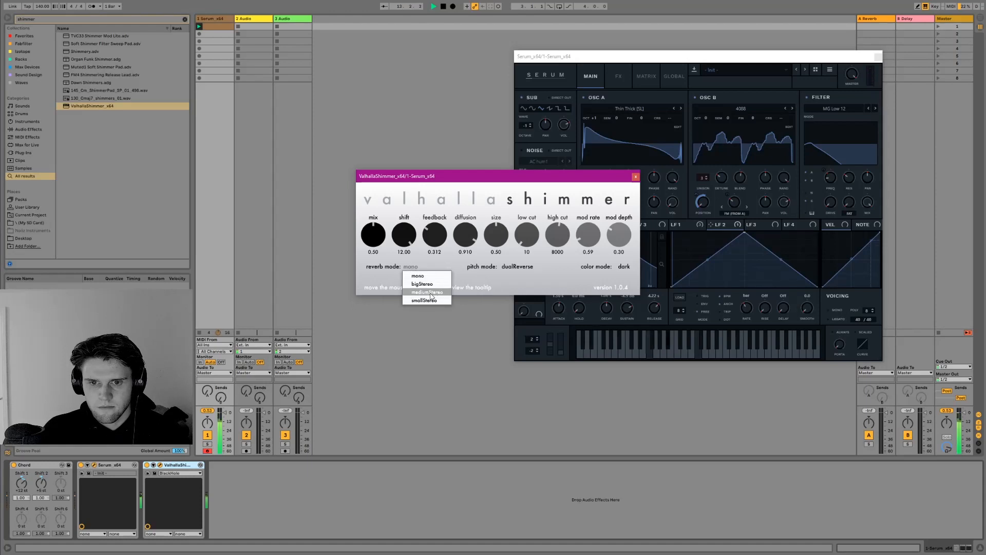
{"action": "left_click", "coordinate": [429, 296]}
{"action": "left_click", "coordinate": [426, 268]}
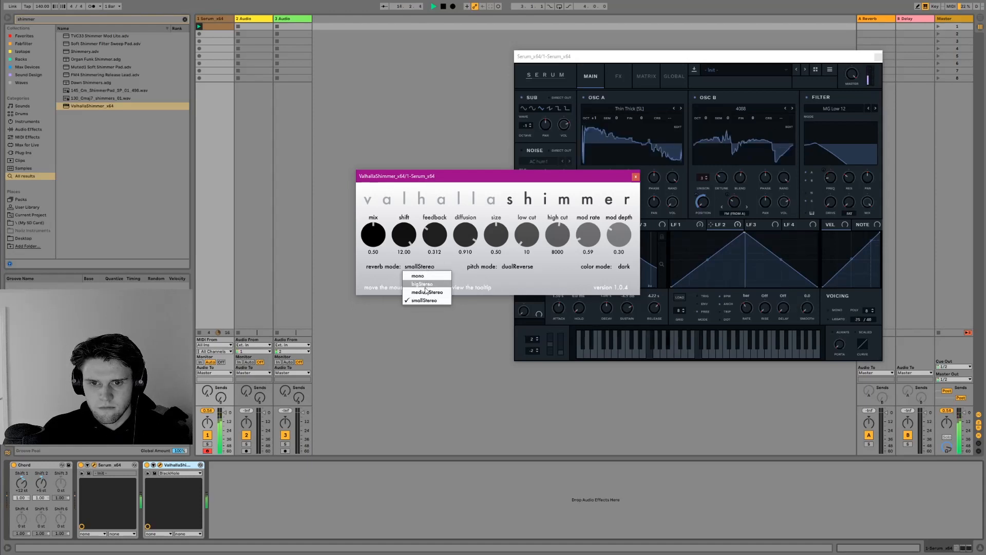
{"action": "left_click", "coordinate": [424, 289]}
{"action": "left_click", "coordinate": [629, 269]}
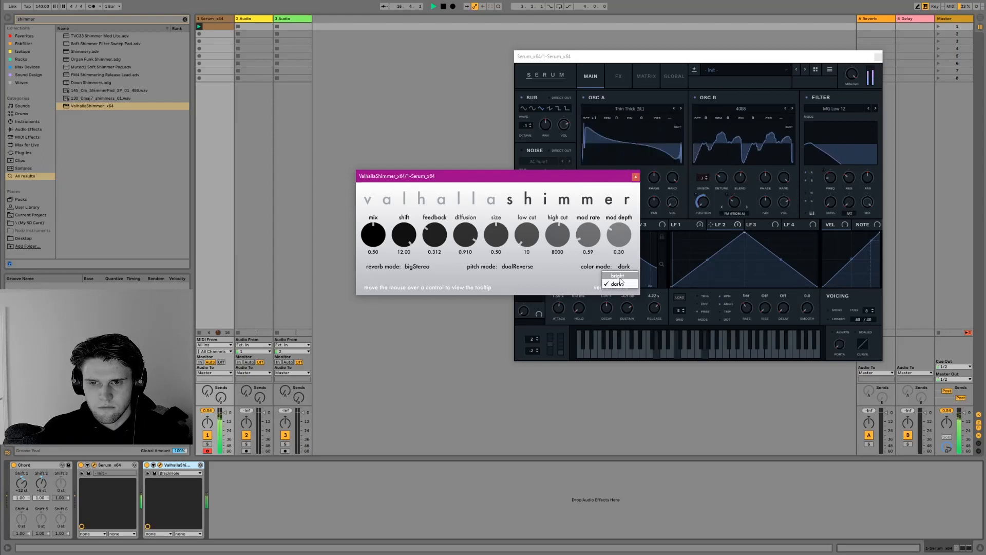
{"action": "left_click", "coordinate": [617, 276]}
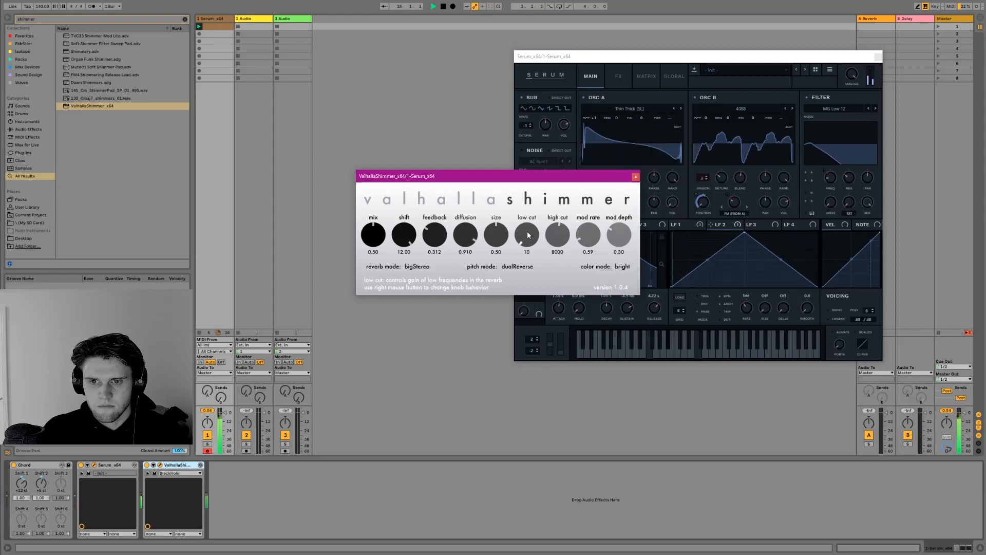
Set ValhallaShimmer's low cut to 470 and its mix to 1.00, and stop playback.
{"action": "left_click_drag", "start_coordinate": [529, 235], "coordinate": [536, 226]}
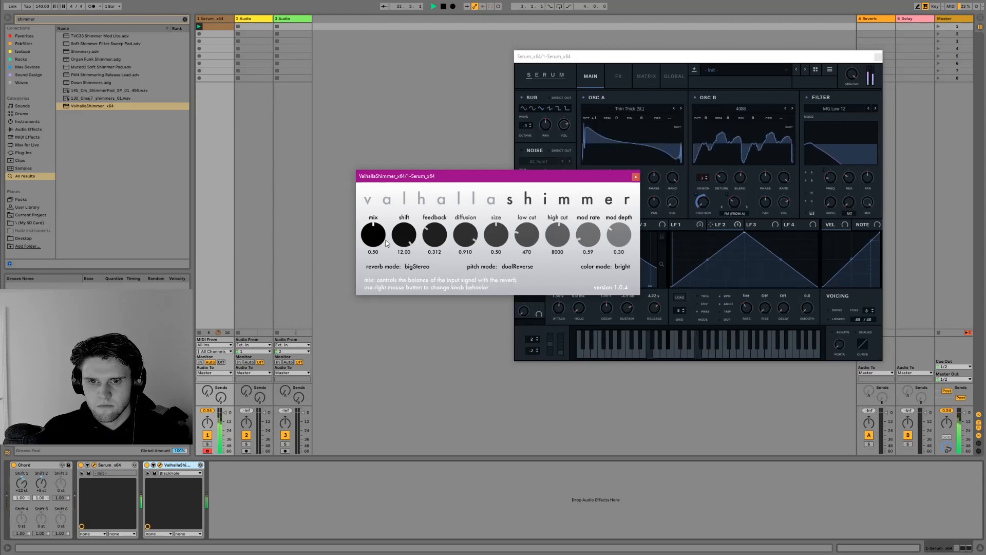
{"action": "left_click_drag", "start_coordinate": [378, 234], "coordinate": [379, 188]}
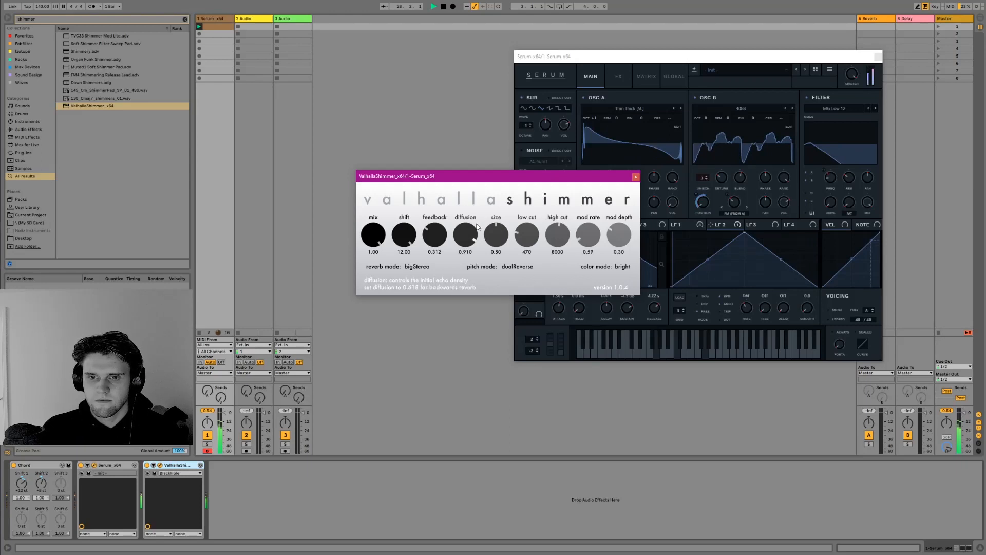
{"action": "key", "text": "space"}
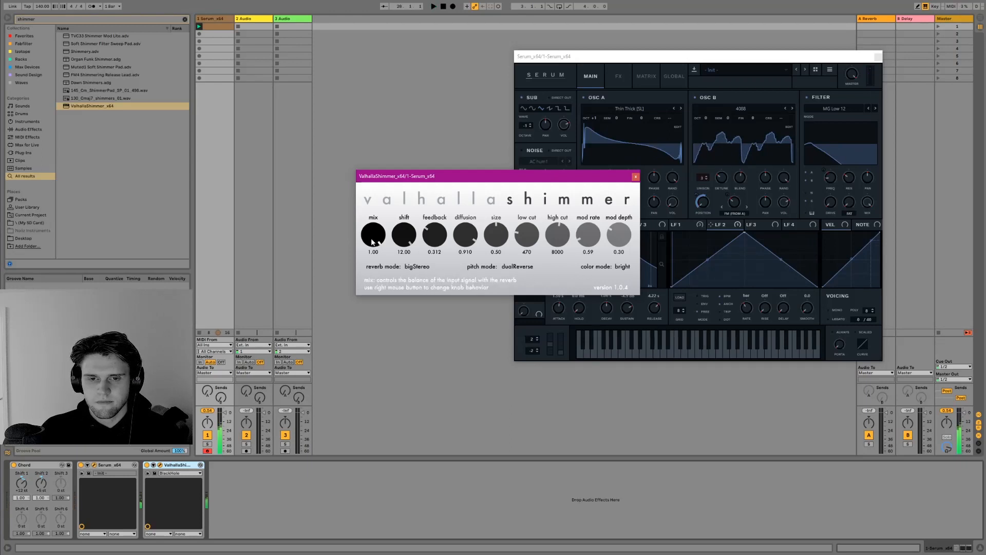
Lower ValhallaShimmer's mix to 0.00, close its window and delete the device from the first Serum track.
{"action": "left_click_drag", "start_coordinate": [373, 240], "coordinate": [376, 296]}
{"action": "left_click_drag", "start_coordinate": [376, 338], "coordinate": [374, 340]}
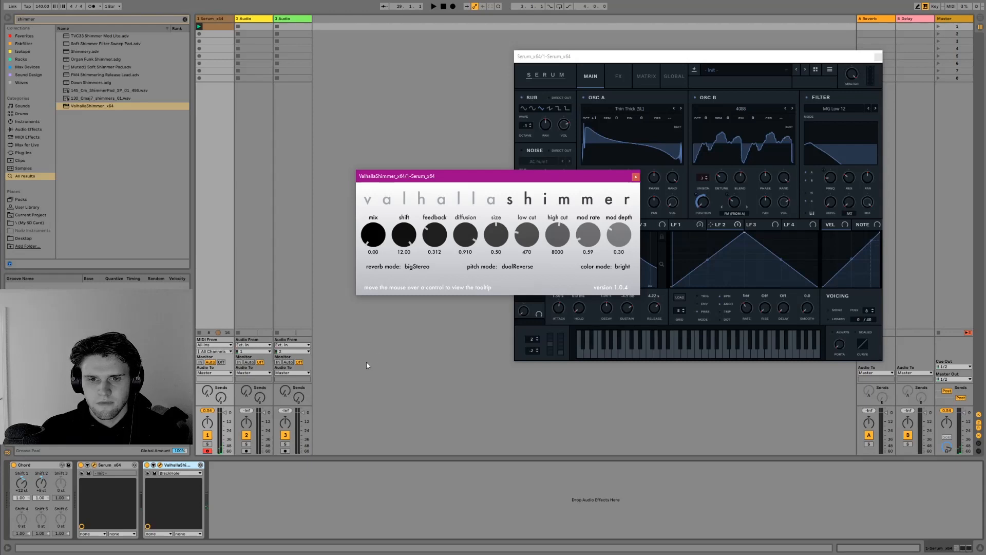
{"action": "left_click", "coordinate": [635, 177]}
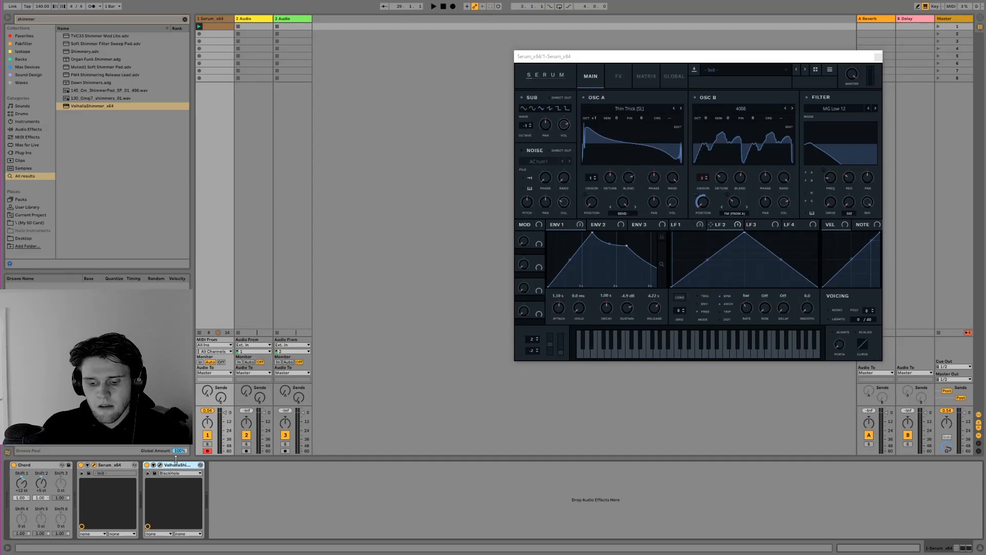
{"action": "key", "text": "Delete"}
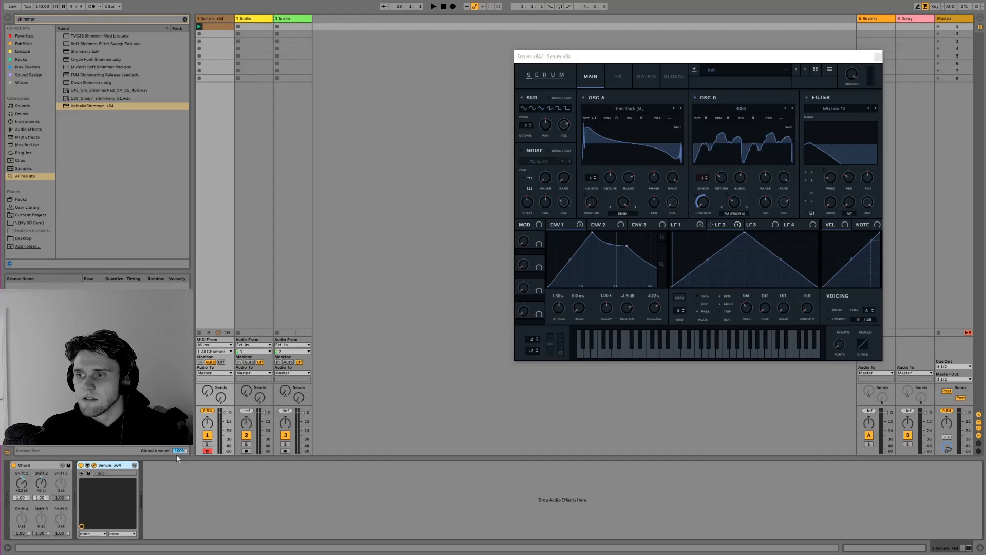